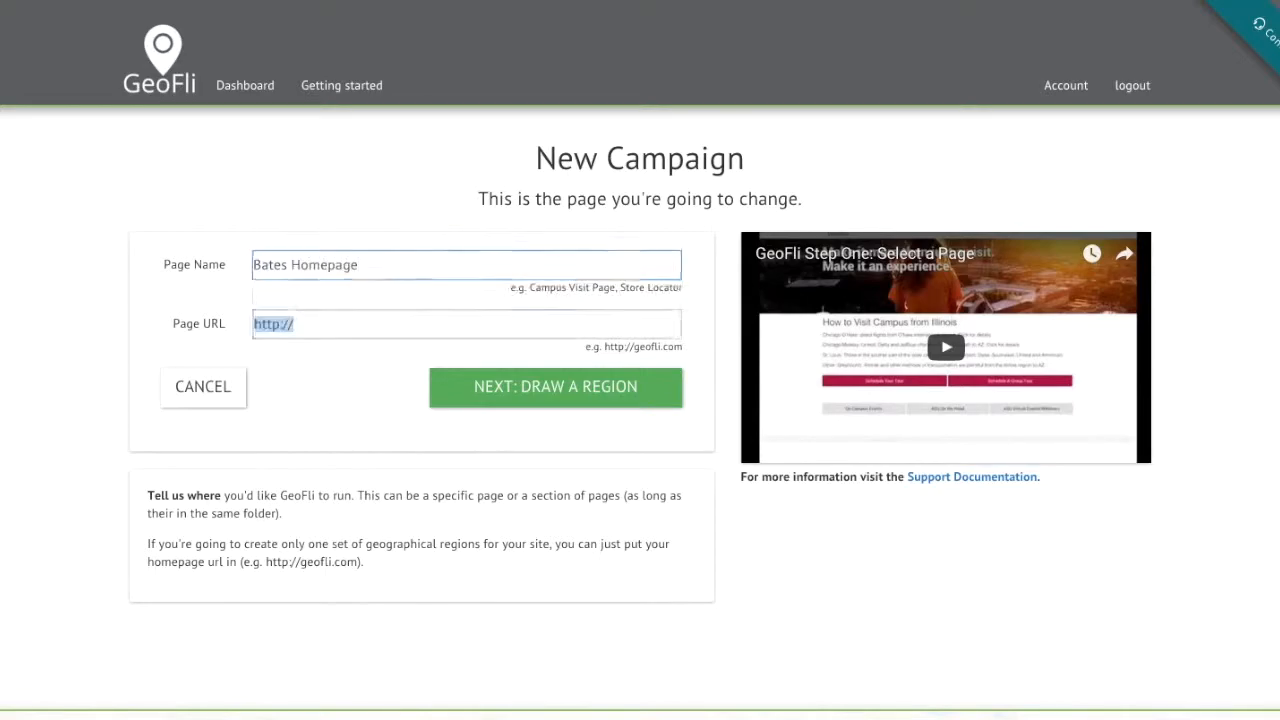
{"action": "left_click", "coordinate": [536, 395]}
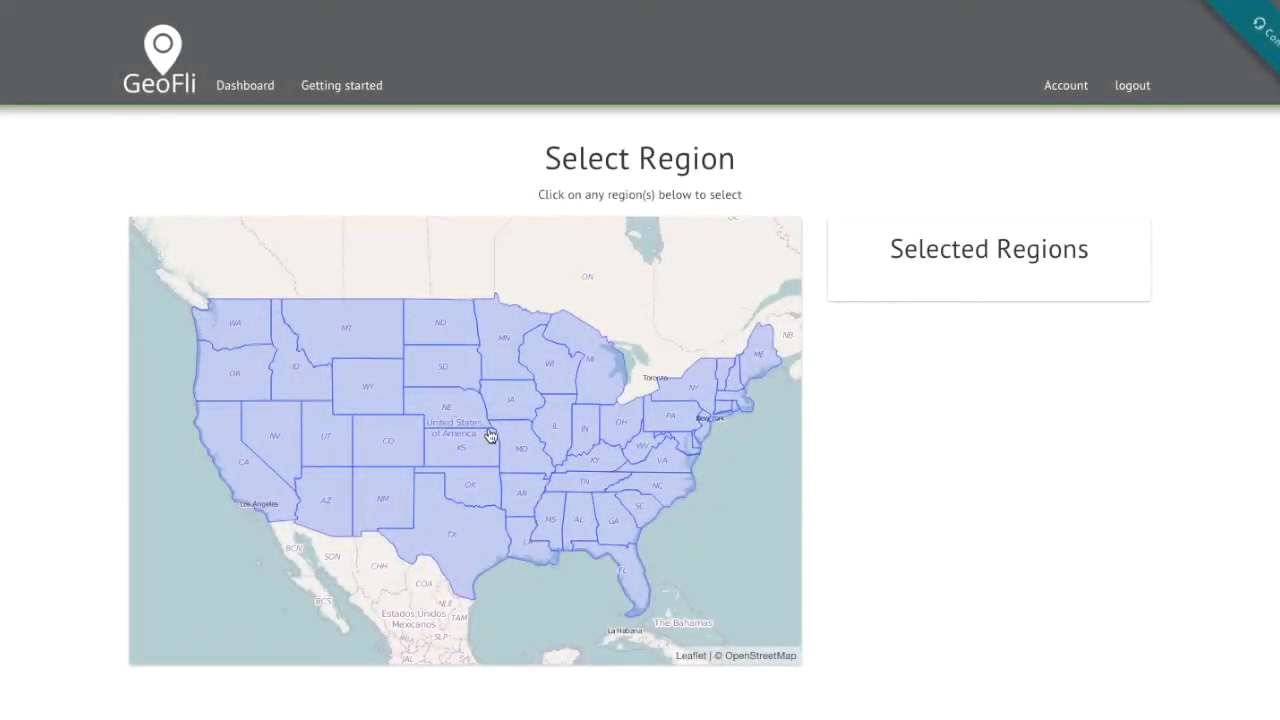
{"action": "left_click", "coordinate": [475, 486]}
{"action": "left_click", "coordinate": [475, 486]}
{"action": "left_click", "coordinate": [448, 372]}
{"action": "left_click", "coordinate": [448, 372]}
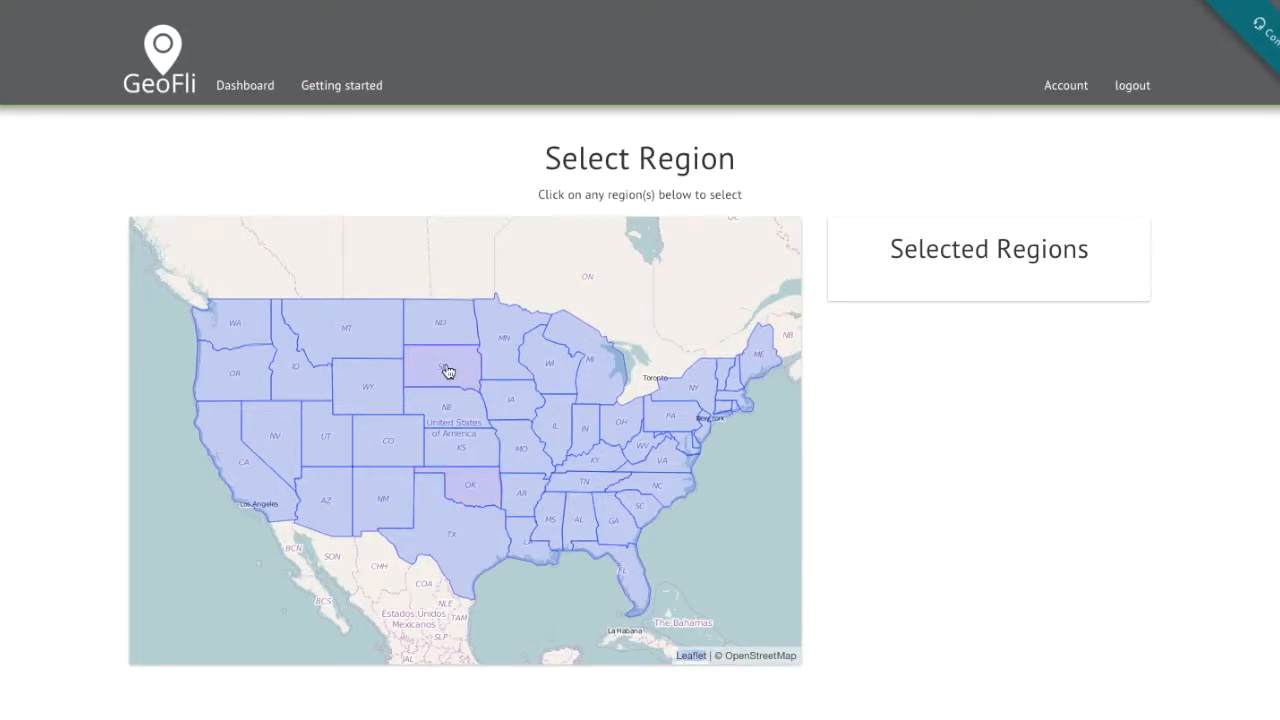
Step: Select Texas as the campaign's state region and continue to its targeted content
{"action": "left_click", "coordinate": [455, 531]}
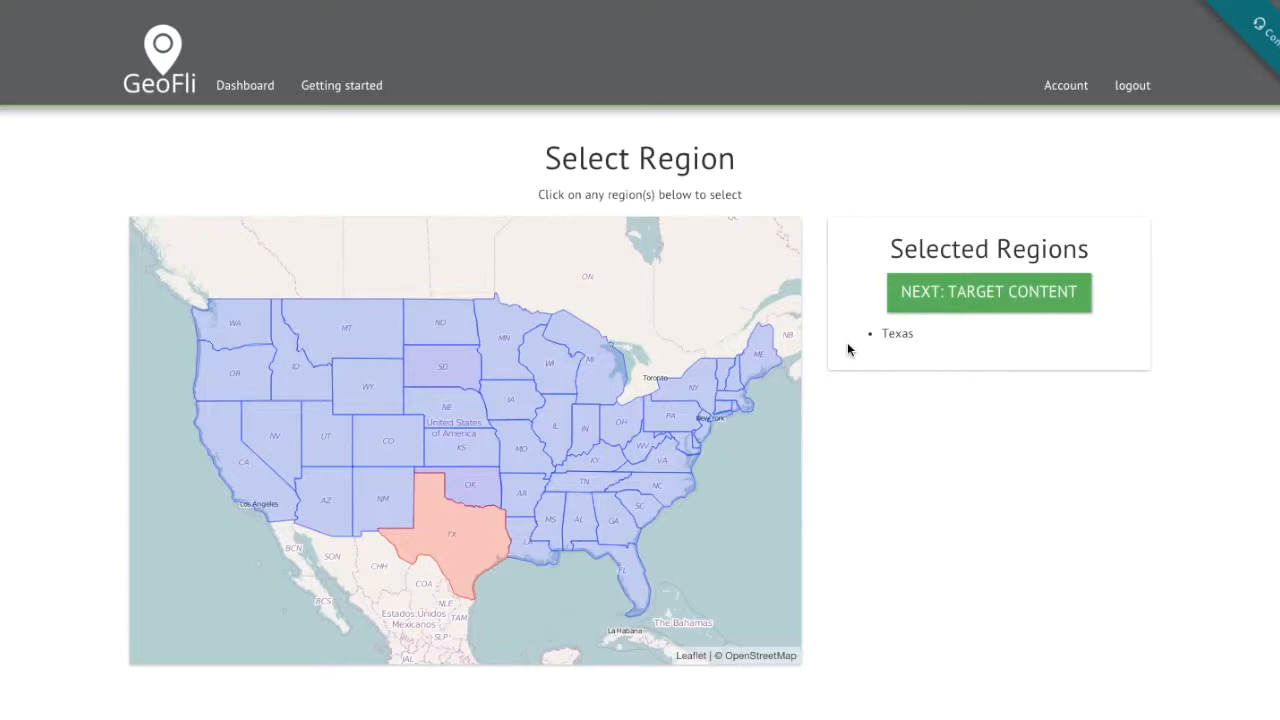
{"action": "left_click", "coordinate": [959, 305]}
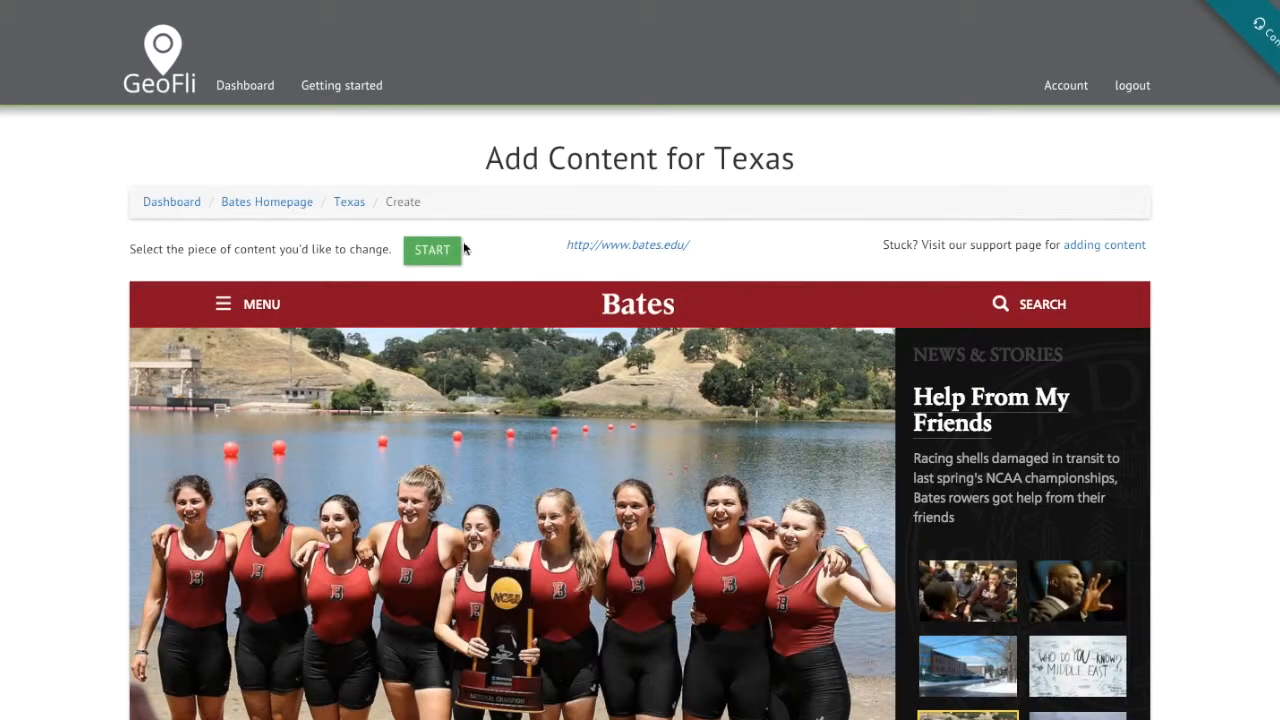
Step: Replace the "1 Hour" headline in the Future Students block with "75 Texans" for Texas and save it
{"action": "left_click", "coordinate": [432, 250]}
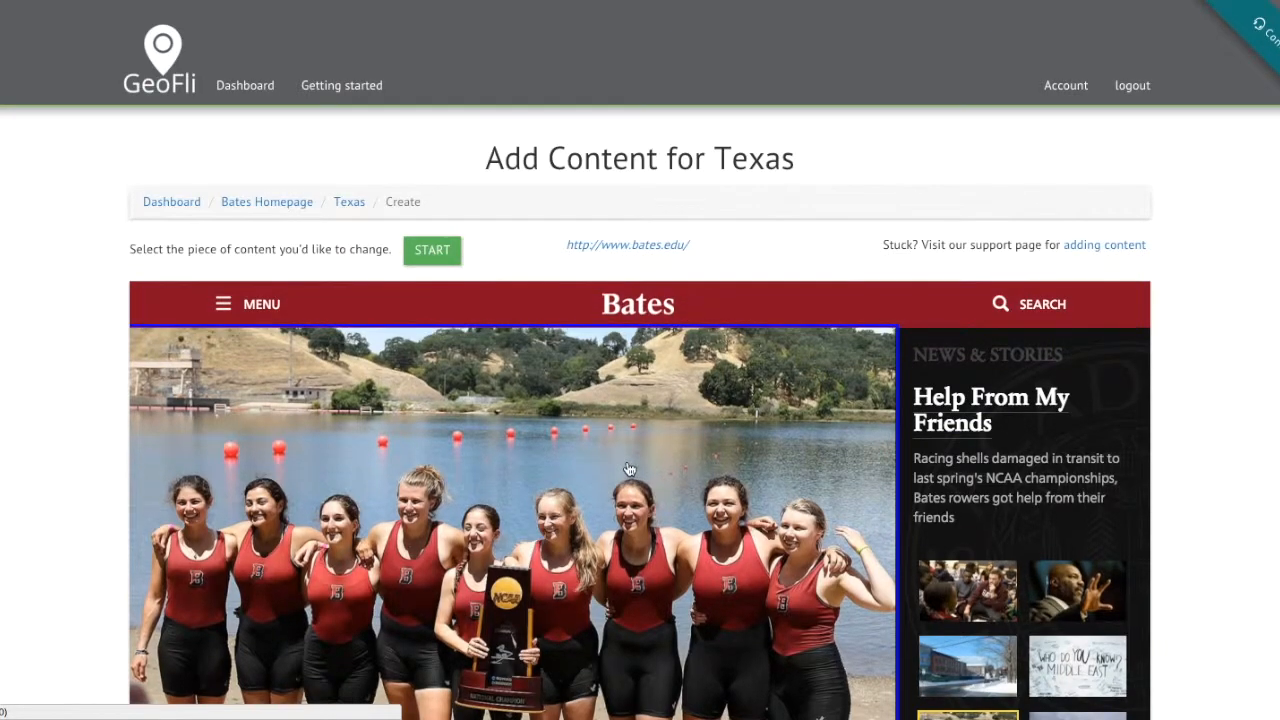
{"action": "scroll", "coordinate": [629, 469], "scroll_direction": "down", "scroll_amount": 5}
{"action": "scroll", "coordinate": [1225, 494], "scroll_direction": "down", "scroll_amount": 3}
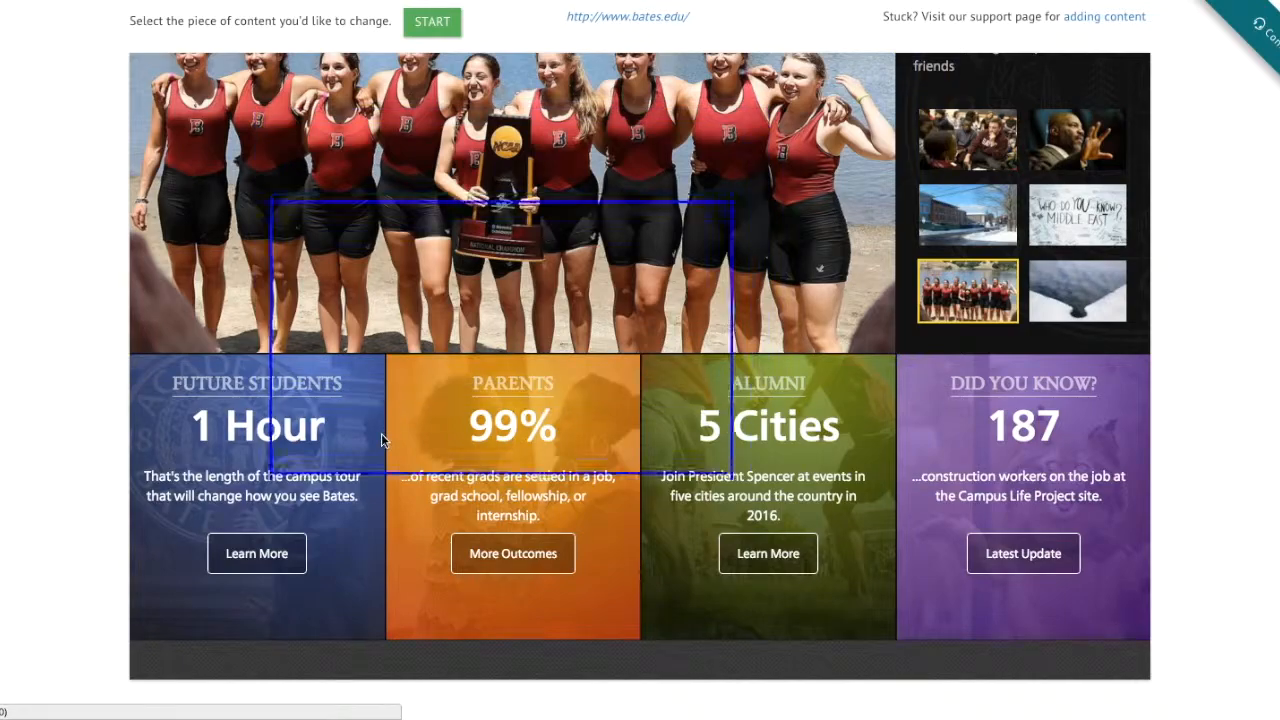
{"action": "scroll", "coordinate": [381, 433], "scroll_direction": "down", "scroll_amount": 2}
{"action": "scroll", "coordinate": [381, 433], "scroll_direction": "down", "scroll_amount": 1}
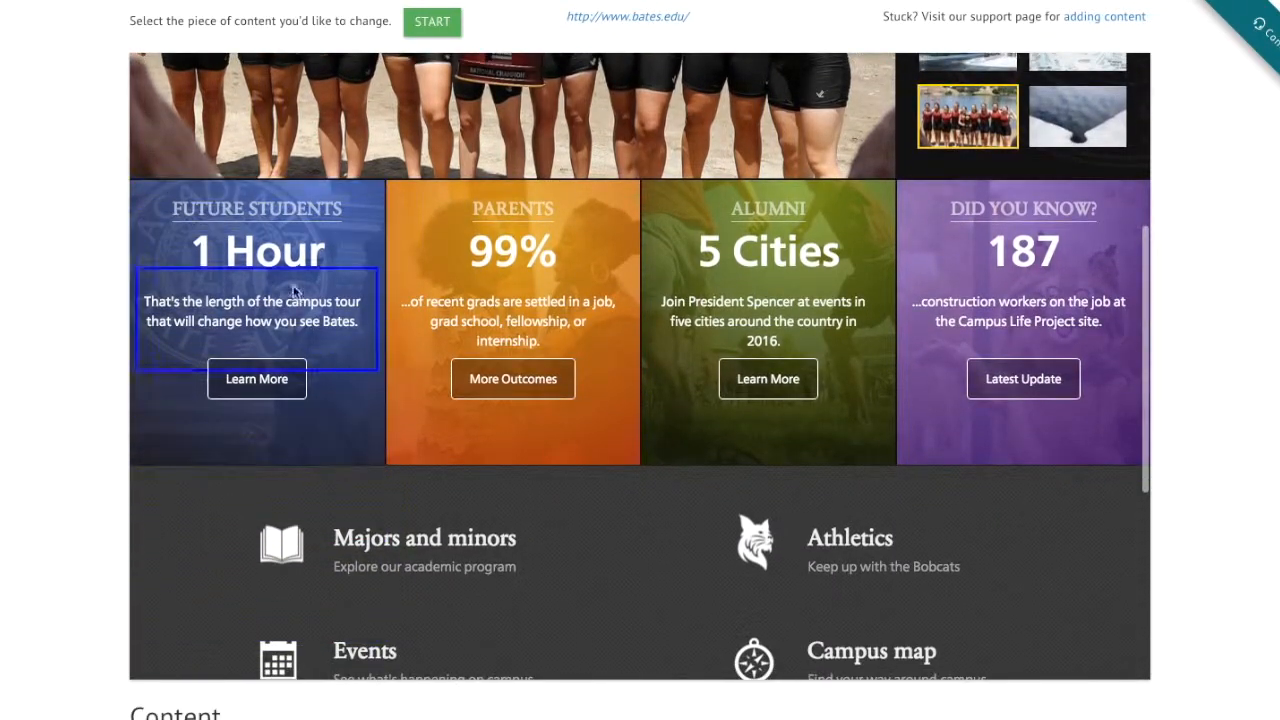
{"action": "left_click", "coordinate": [270, 258]}
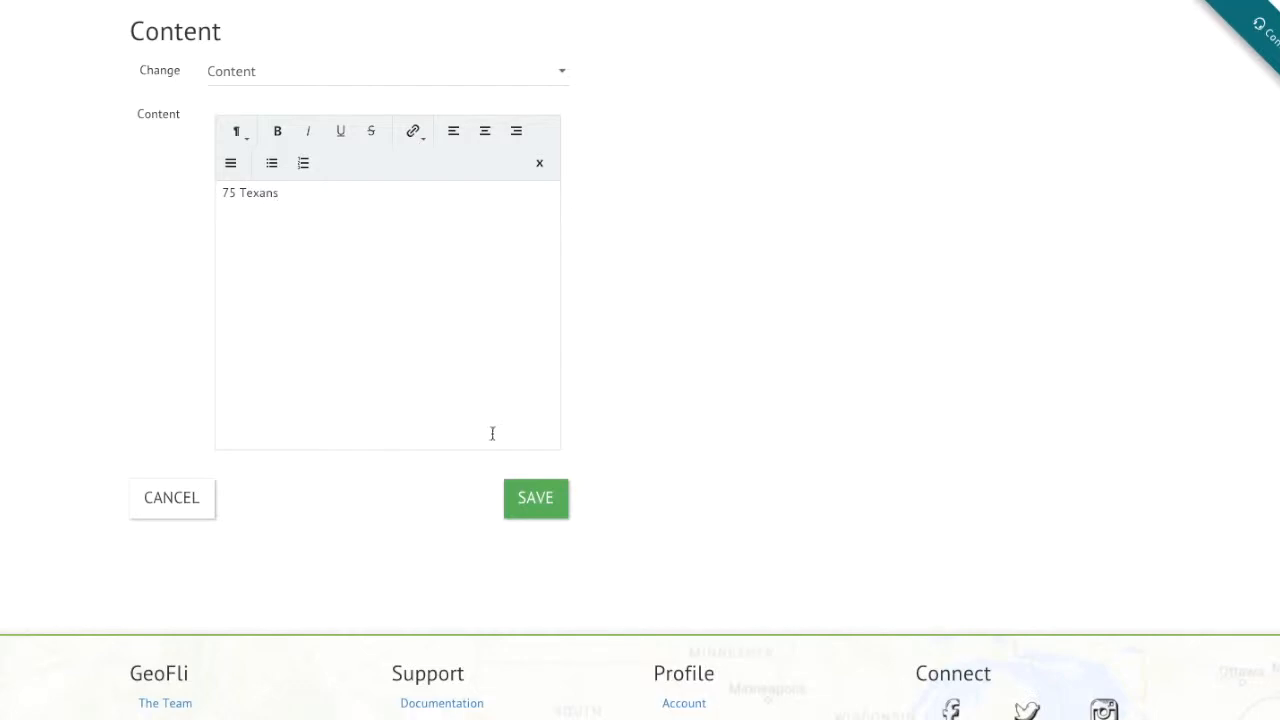
{"action": "left_click", "coordinate": [516, 501]}
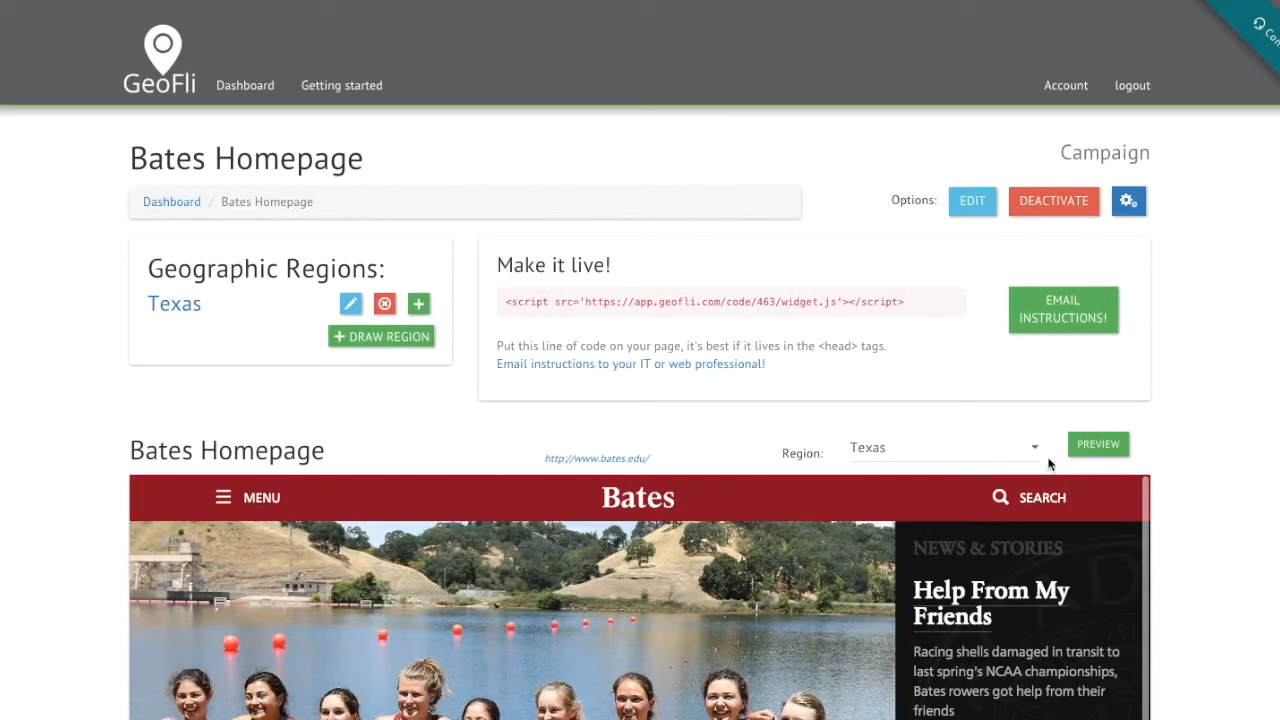
Step: Add Texas content replacing the campus tour sentence under Future Students with "You're not alone being from the lone-star state!" and check the preview
{"action": "left_click", "coordinate": [419, 303]}
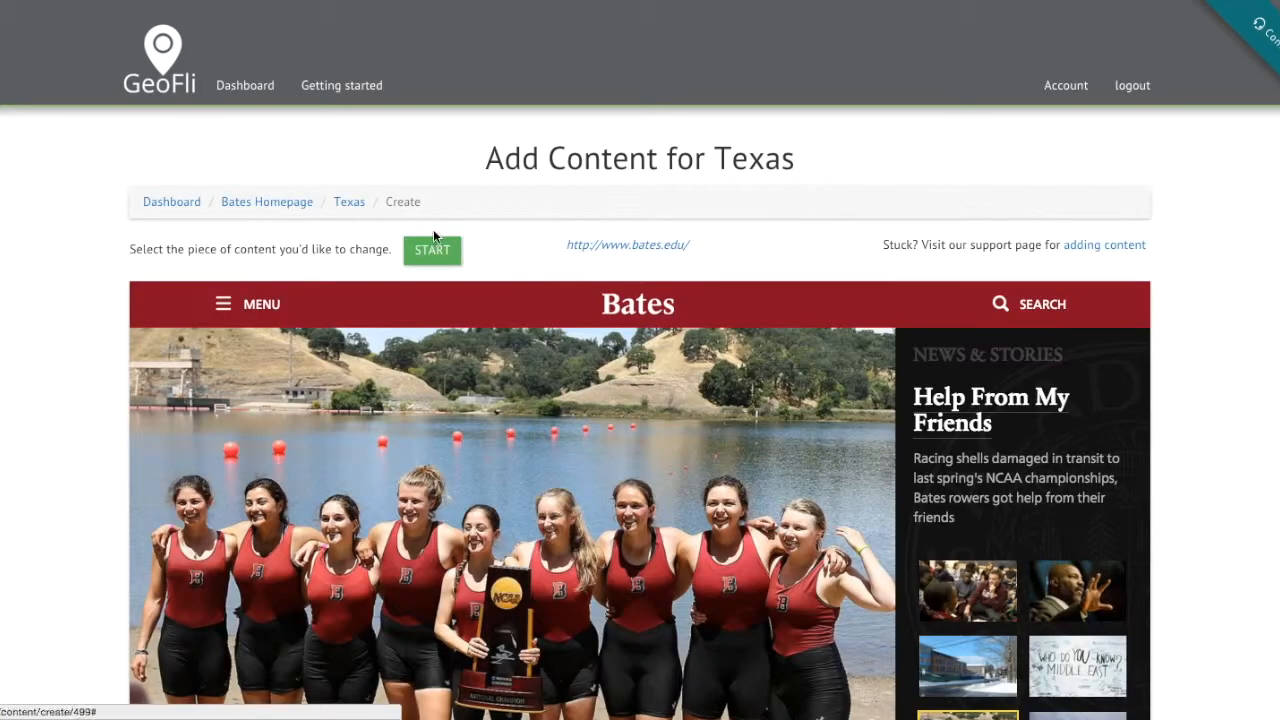
{"action": "left_click", "coordinate": [433, 249]}
{"action": "scroll", "coordinate": [625, 462], "scroll_direction": "down", "scroll_amount": 5}
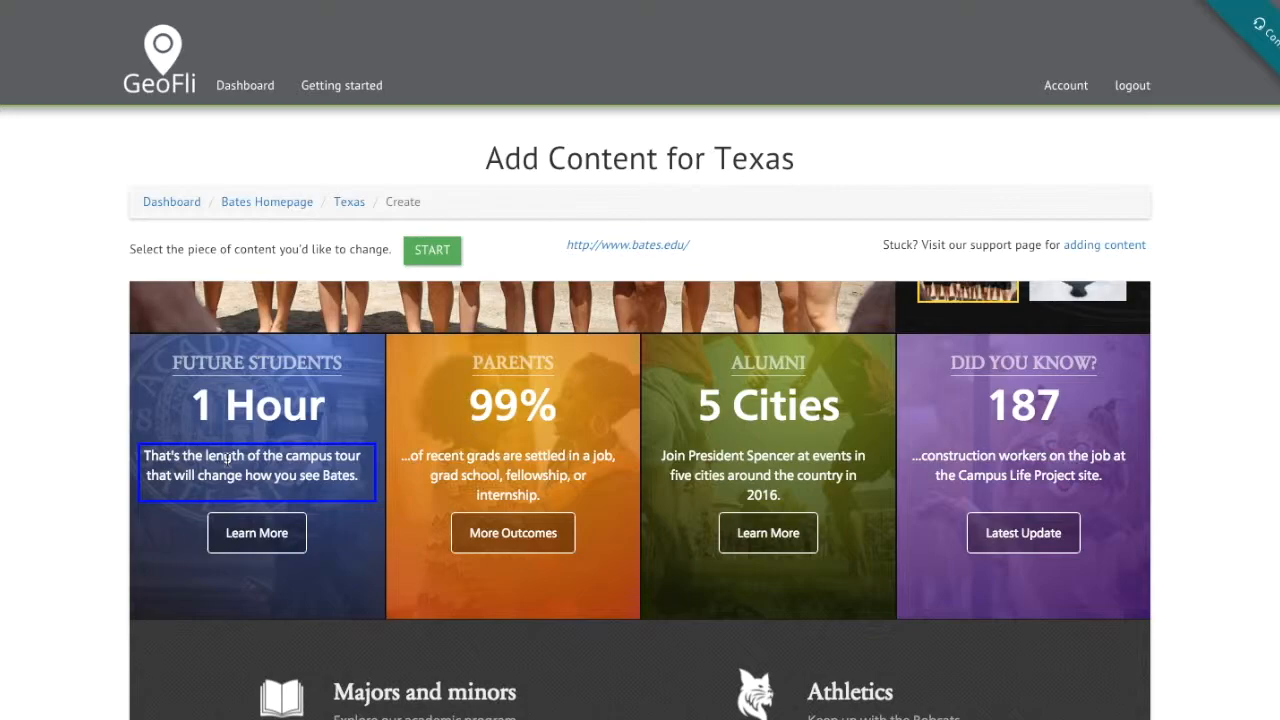
{"action": "left_click", "coordinate": [228, 458]}
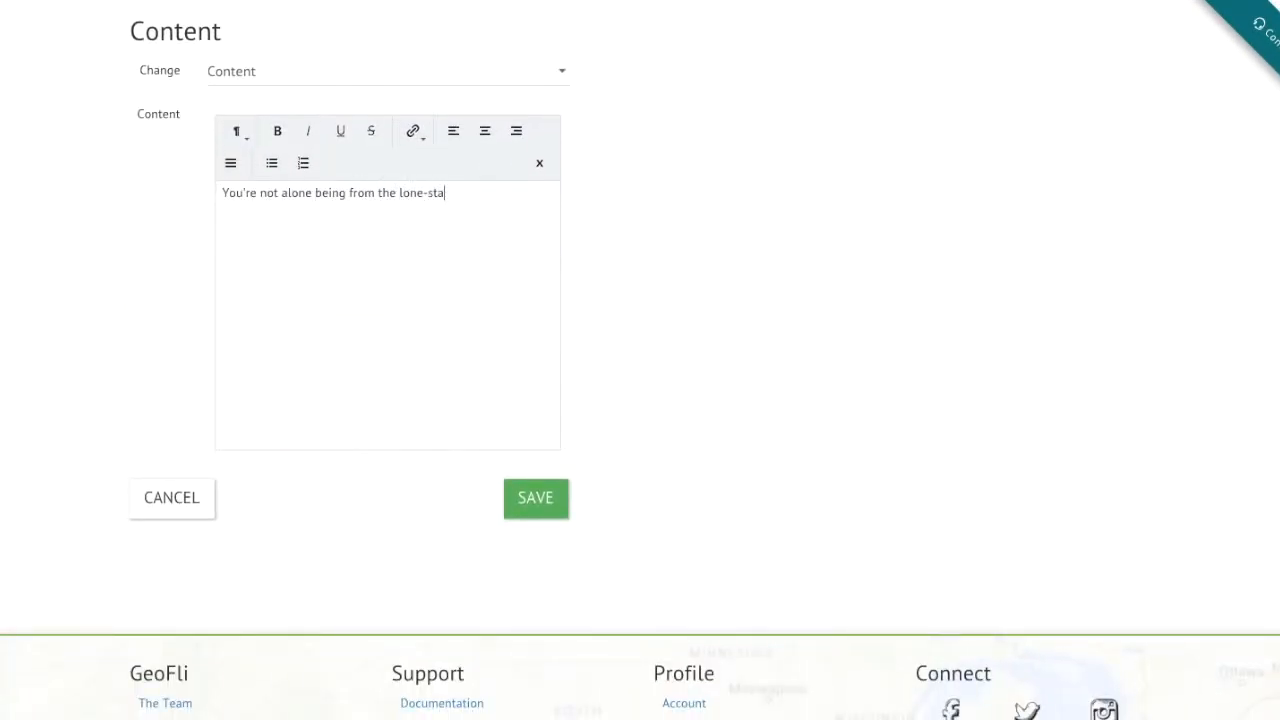
{"action": "left_click", "coordinate": [535, 498]}
{"action": "scroll", "coordinate": [1188, 504], "scroll_direction": "down", "scroll_amount": 3}
{"action": "scroll", "coordinate": [1010, 525], "scroll_direction": "down", "scroll_amount": 3}
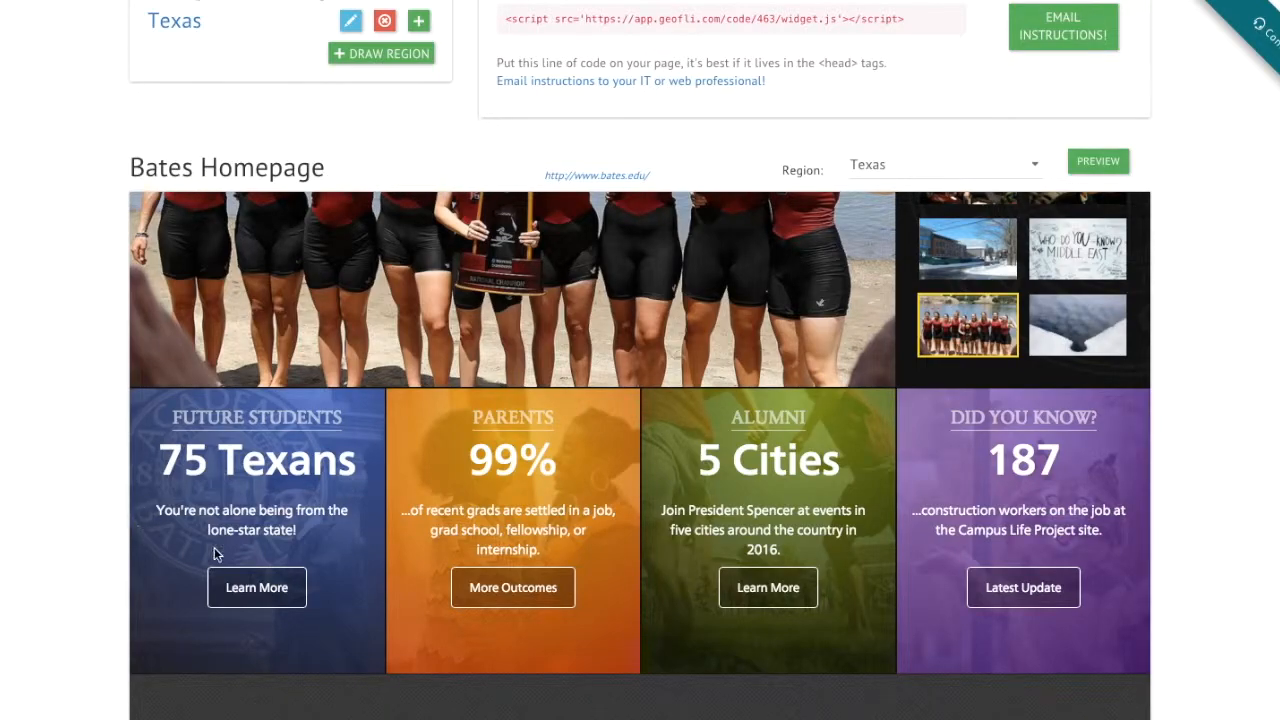
{"action": "scroll", "coordinate": [330, 530], "scroll_direction": "down", "scroll_amount": 2}
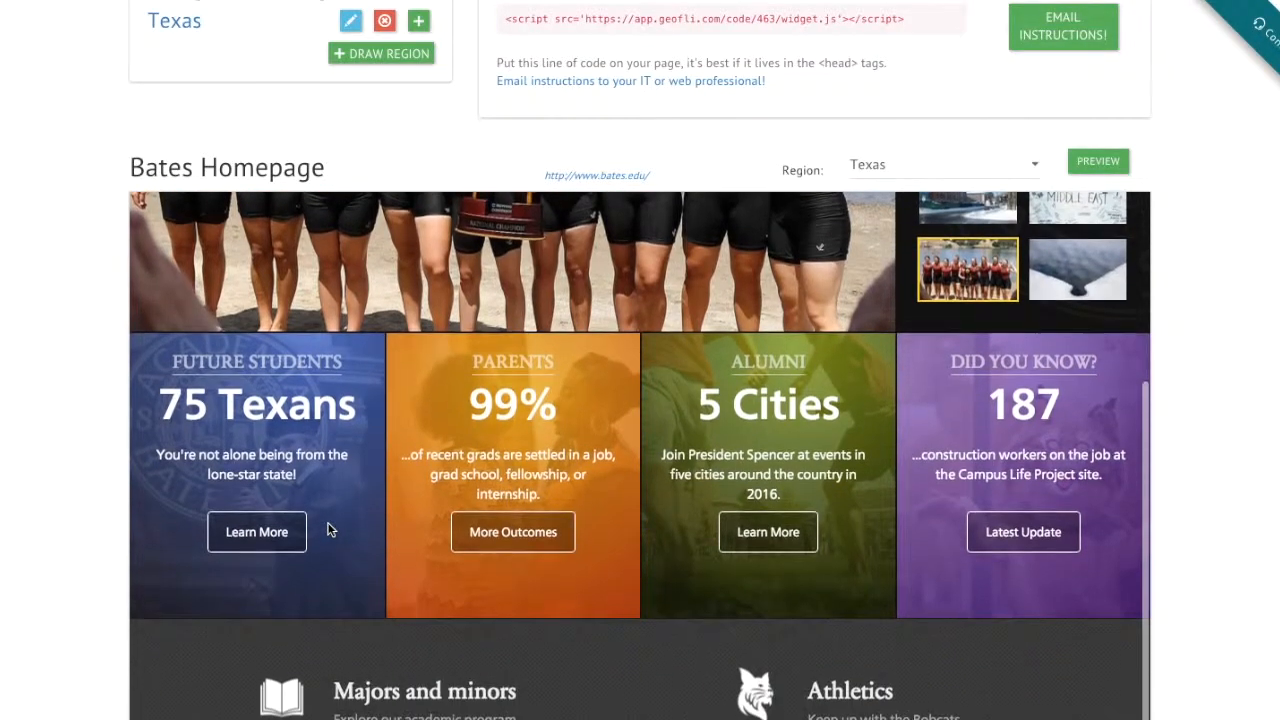
Step: Start a new radius-targeted region named Austin Radius with its center point at Austin, TX
{"action": "scroll", "coordinate": [330, 530], "scroll_direction": "up", "scroll_amount": 3}
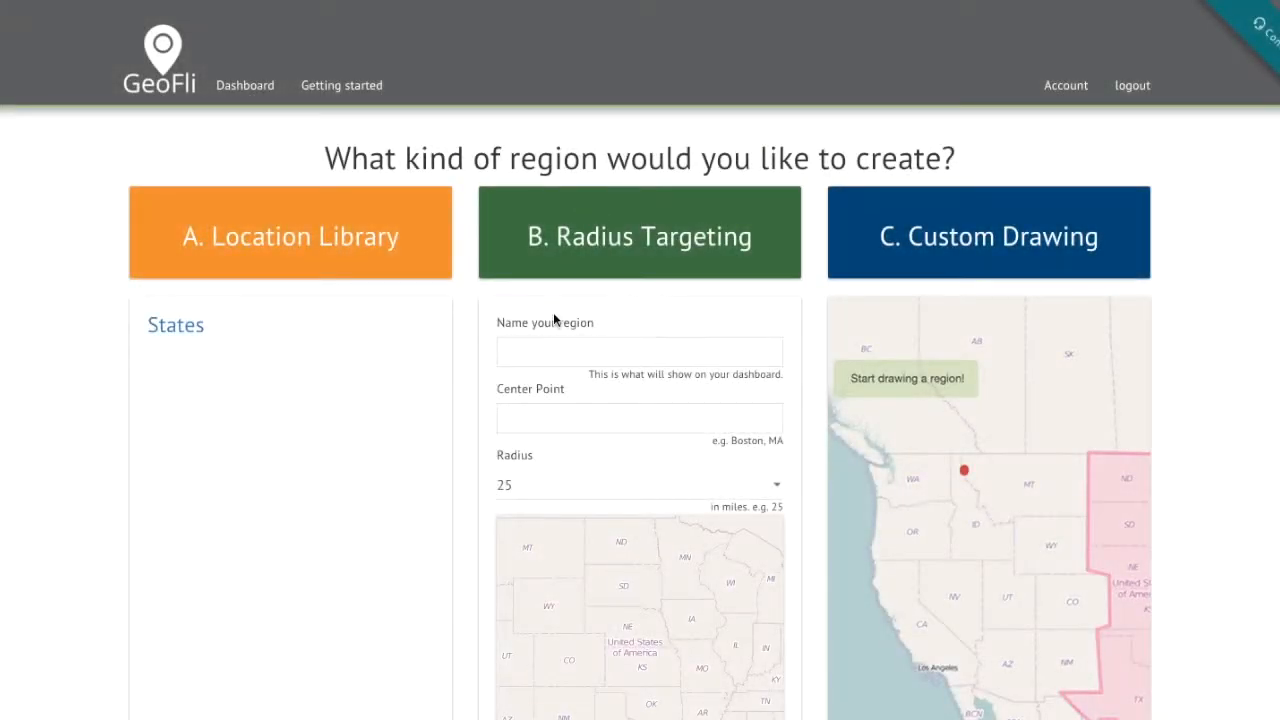
{"action": "type", "text": "Aus"}
{"action": "left_click", "coordinate": [543, 374]}
{"action": "left_click", "coordinate": [552, 411]}
{"action": "left_click", "coordinate": [561, 355]}
{"action": "left_click", "coordinate": [550, 416]}
{"action": "type", "text": "Austin"}
{"action": "left_click", "coordinate": [565, 446]}
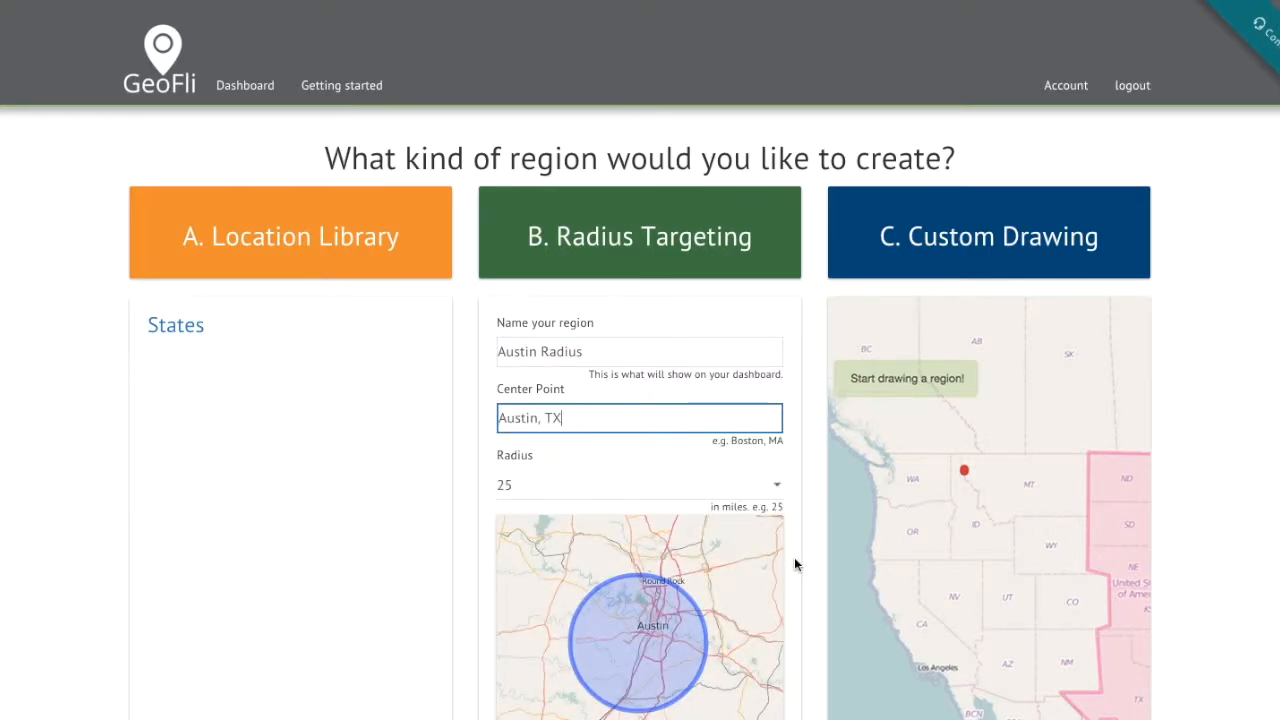
Step: Try radii of 50 and 100 miles around Austin and return the radius to 25 miles
{"action": "scroll", "coordinate": [797, 563], "scroll_direction": "down", "scroll_amount": 3}
{"action": "scroll", "coordinate": [800, 563], "scroll_direction": "up", "scroll_amount": 1}
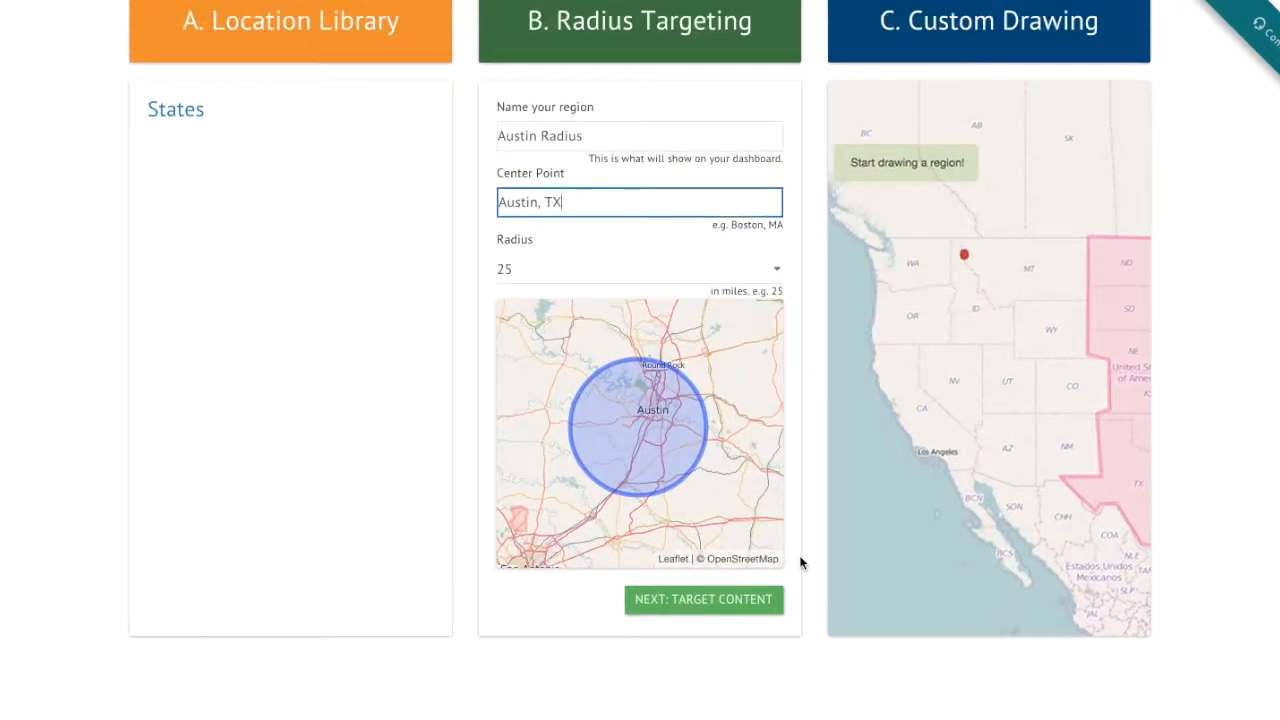
{"action": "left_click", "coordinate": [774, 271]}
{"action": "left_click", "coordinate": [713, 289]}
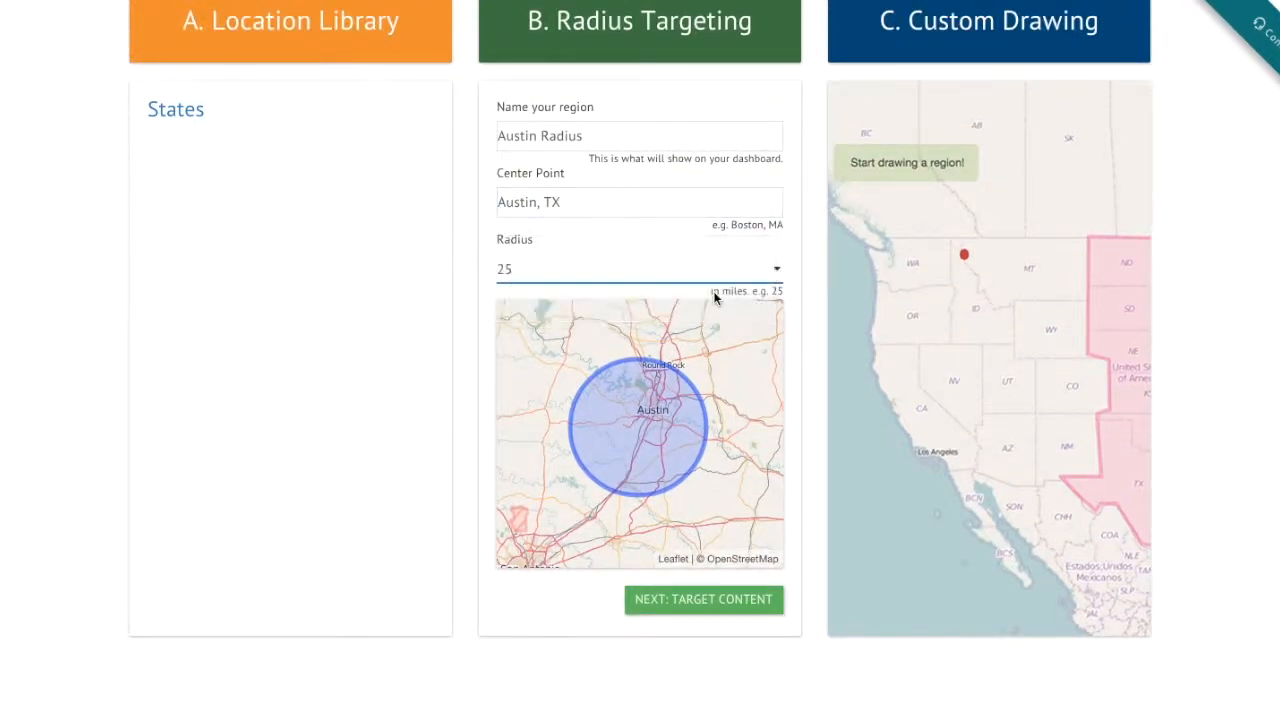
{"action": "left_click", "coordinate": [776, 270]}
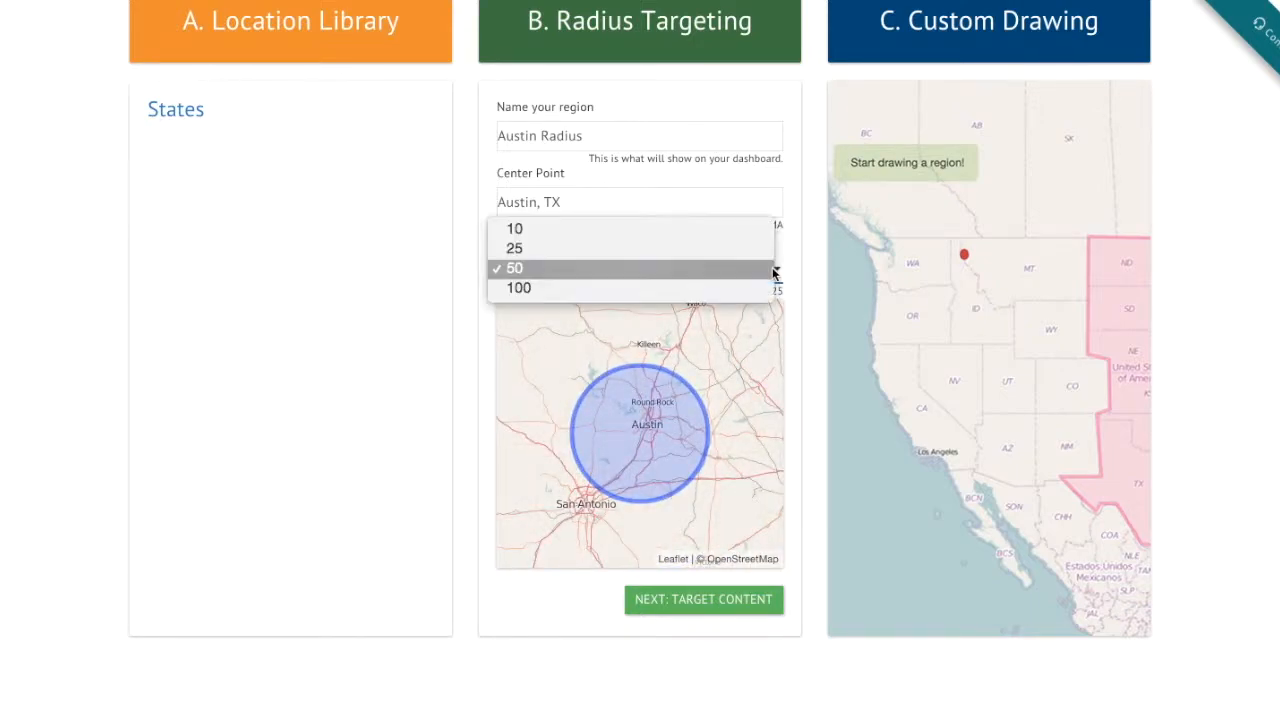
{"action": "left_click", "coordinate": [732, 289]}
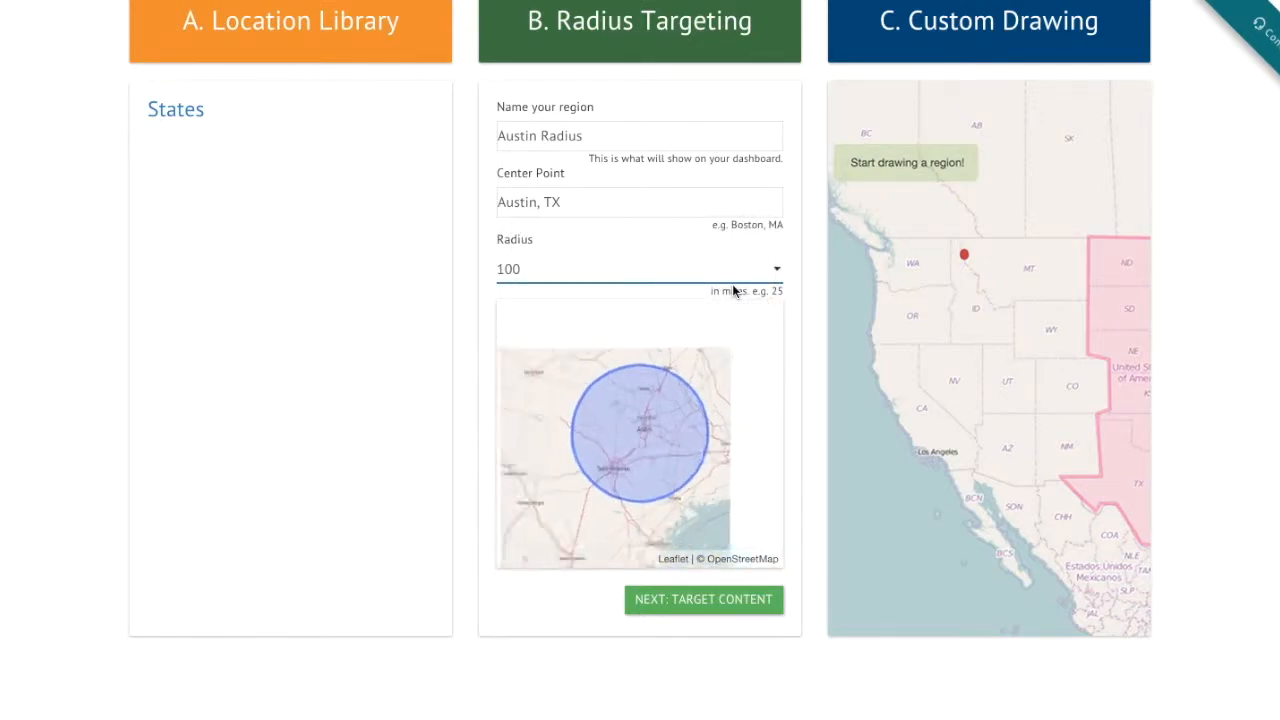
{"action": "left_click", "coordinate": [773, 277]}
{"action": "left_click", "coordinate": [689, 238]}
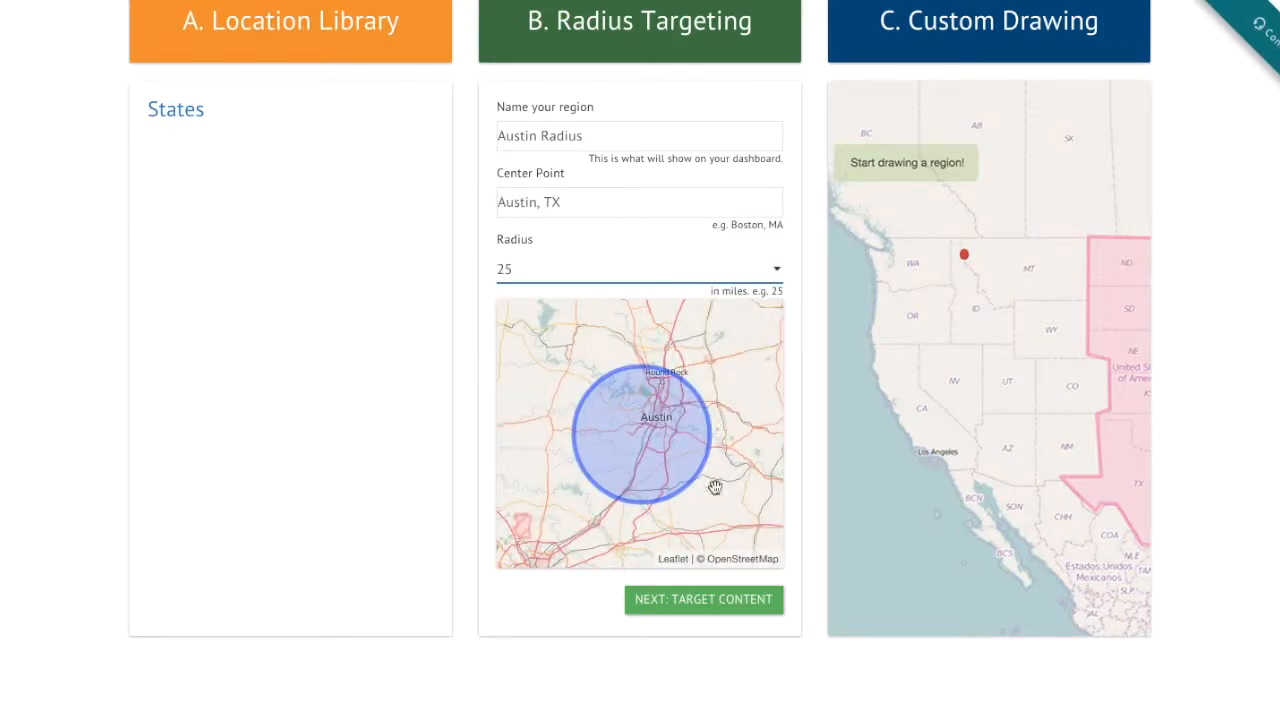
Step: Create the Austin Radius region and replace its "1 Hour" Future Students headline with "Apr. 3"
{"action": "left_click", "coordinate": [698, 600]}
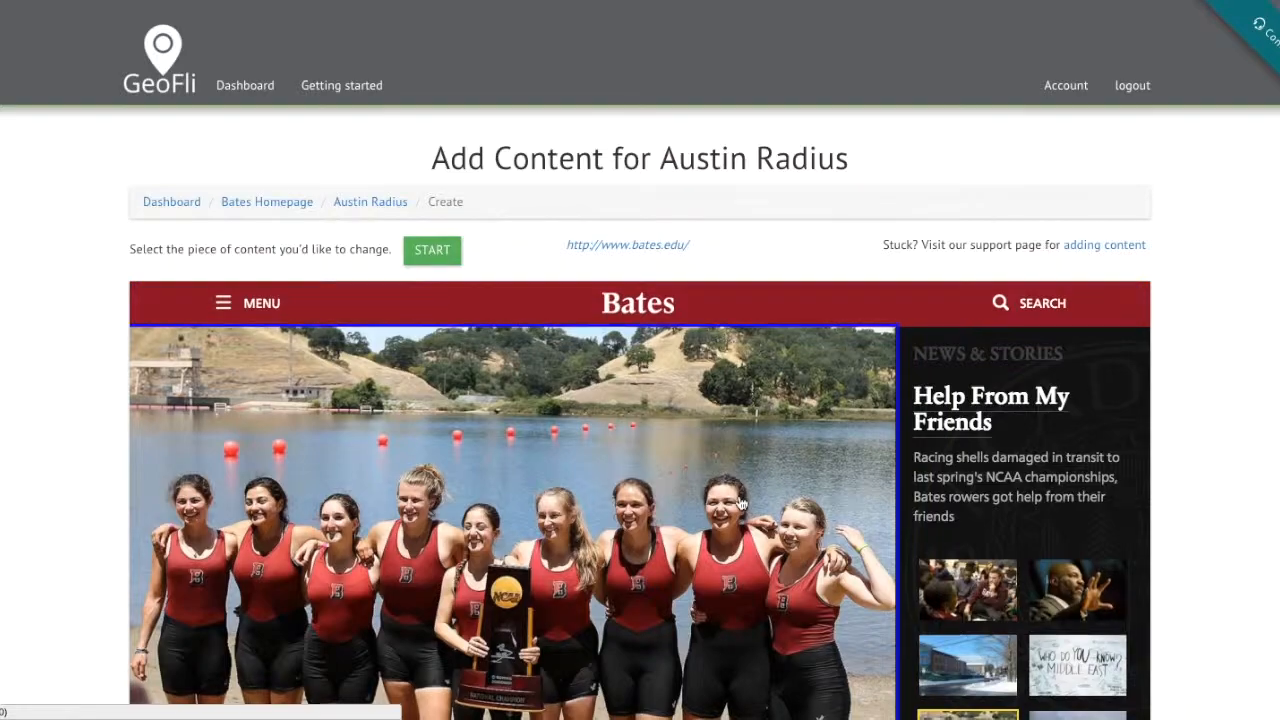
{"action": "scroll", "coordinate": [470, 460], "scroll_direction": "down", "scroll_amount": 5}
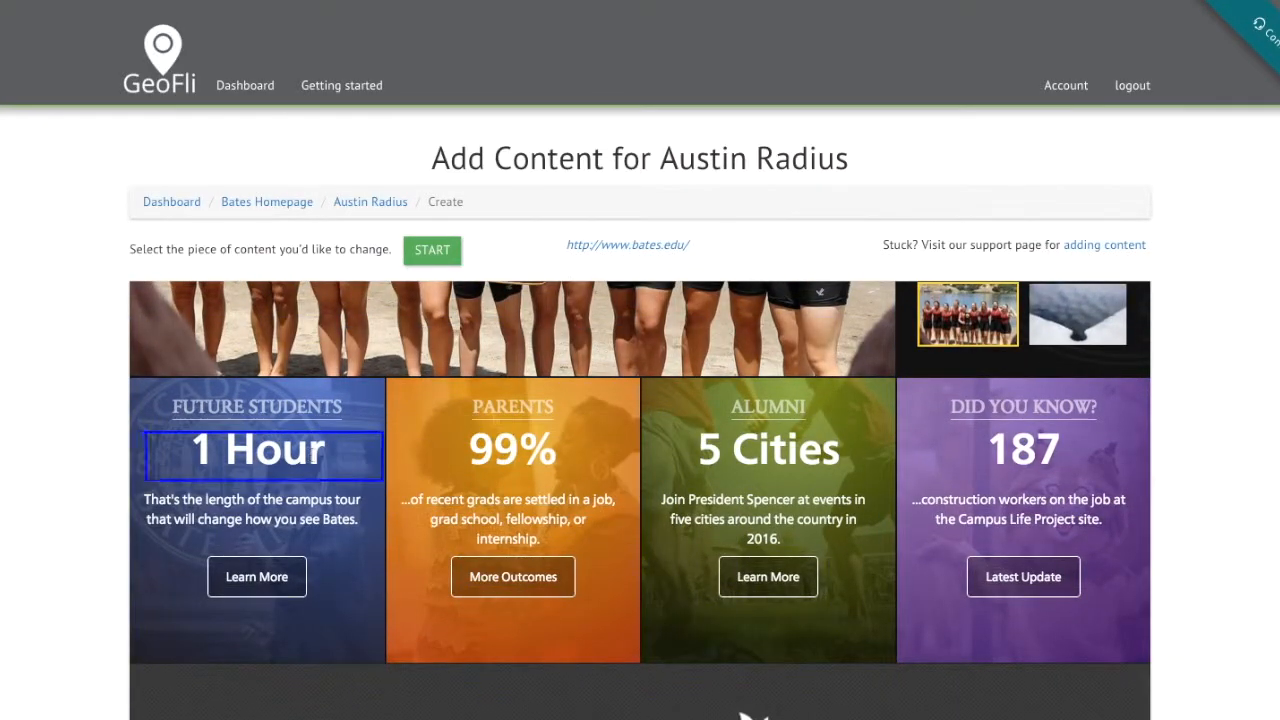
{"action": "left_click", "coordinate": [298, 455]}
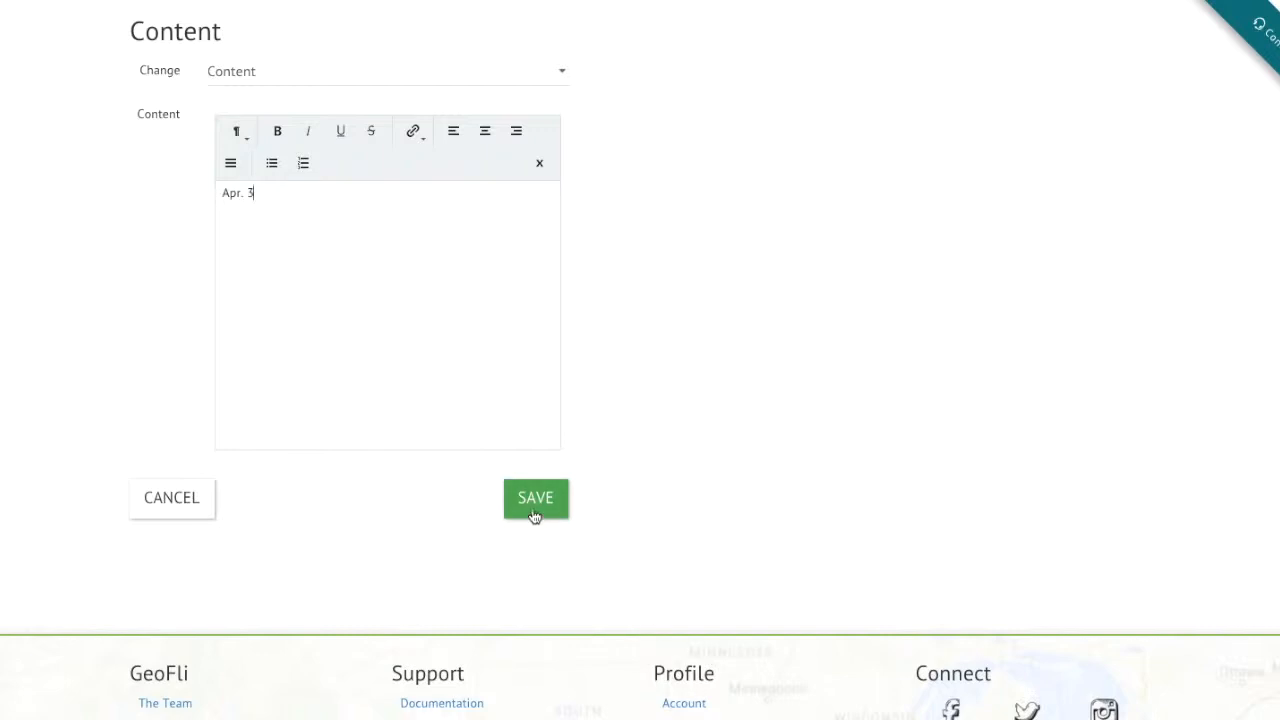
{"action": "left_click", "coordinate": [535, 498]}
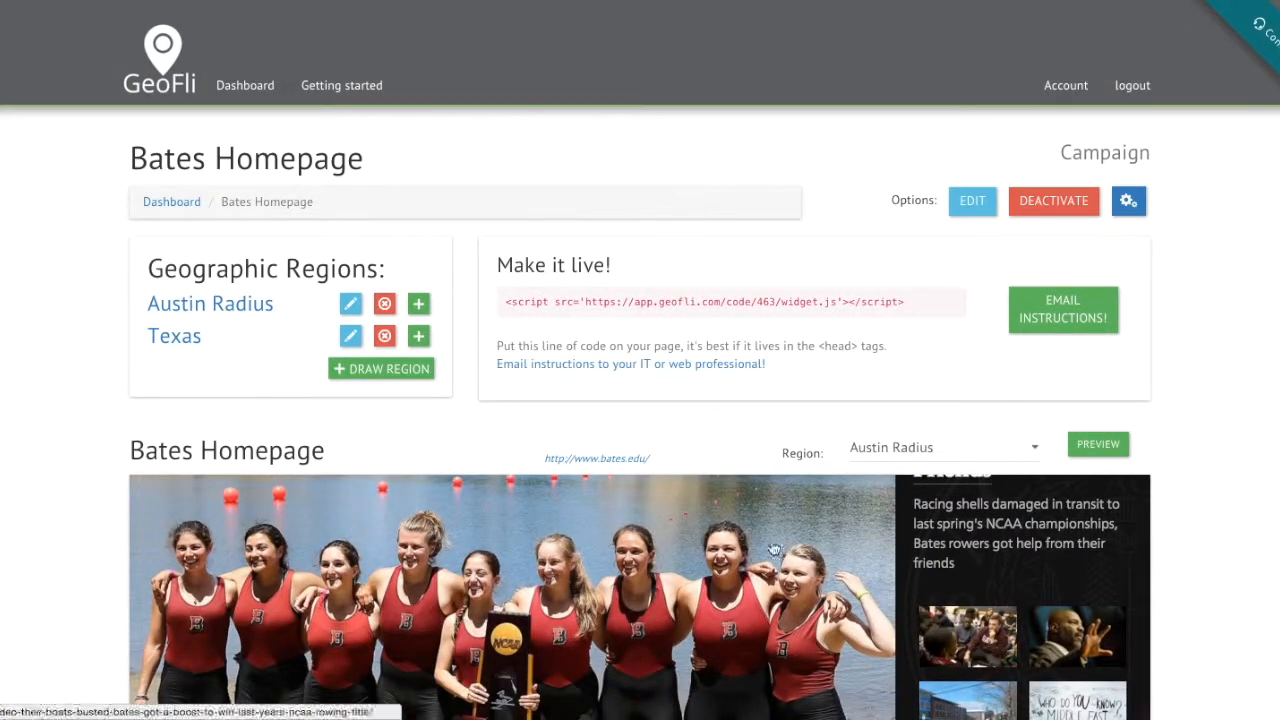
Step: Replace the campus tour sentence for Austin Radius with "Join us for the Austin College fair on Apr. 3. Meet your counselor." and preview it
{"action": "left_click", "coordinate": [418, 303]}
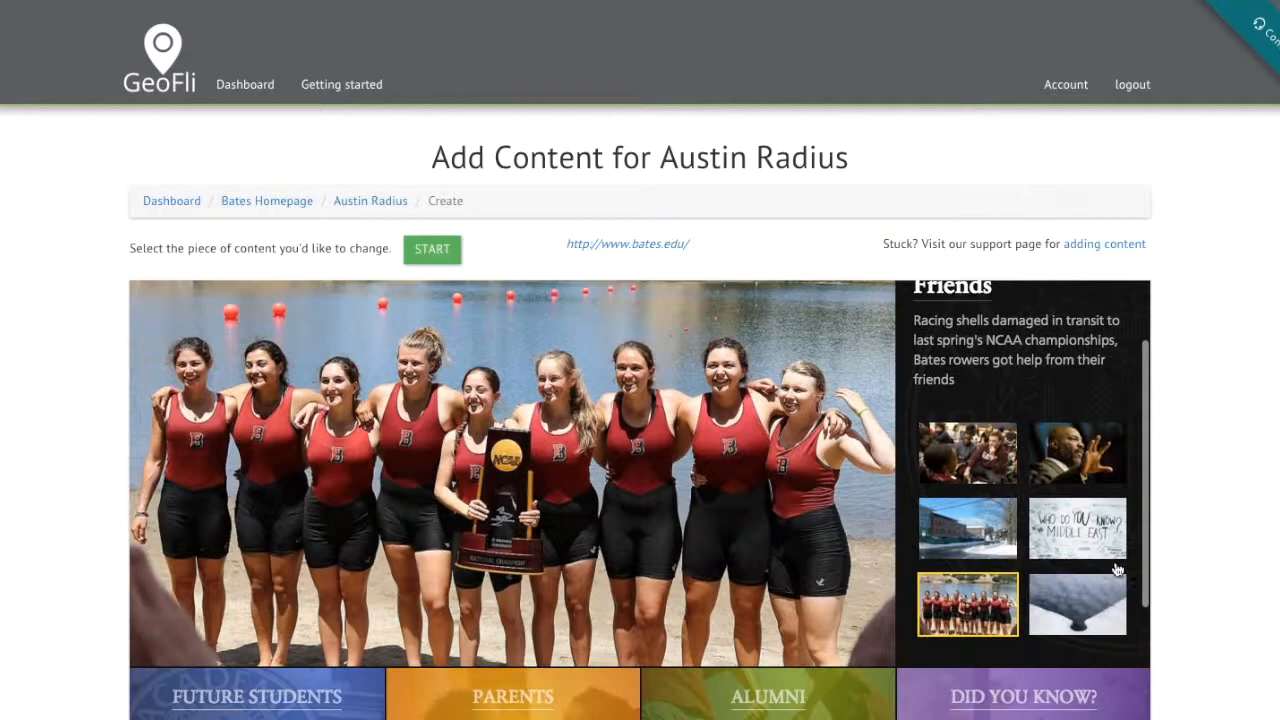
{"action": "scroll", "coordinate": [306, 527], "scroll_direction": "down", "scroll_amount": 2}
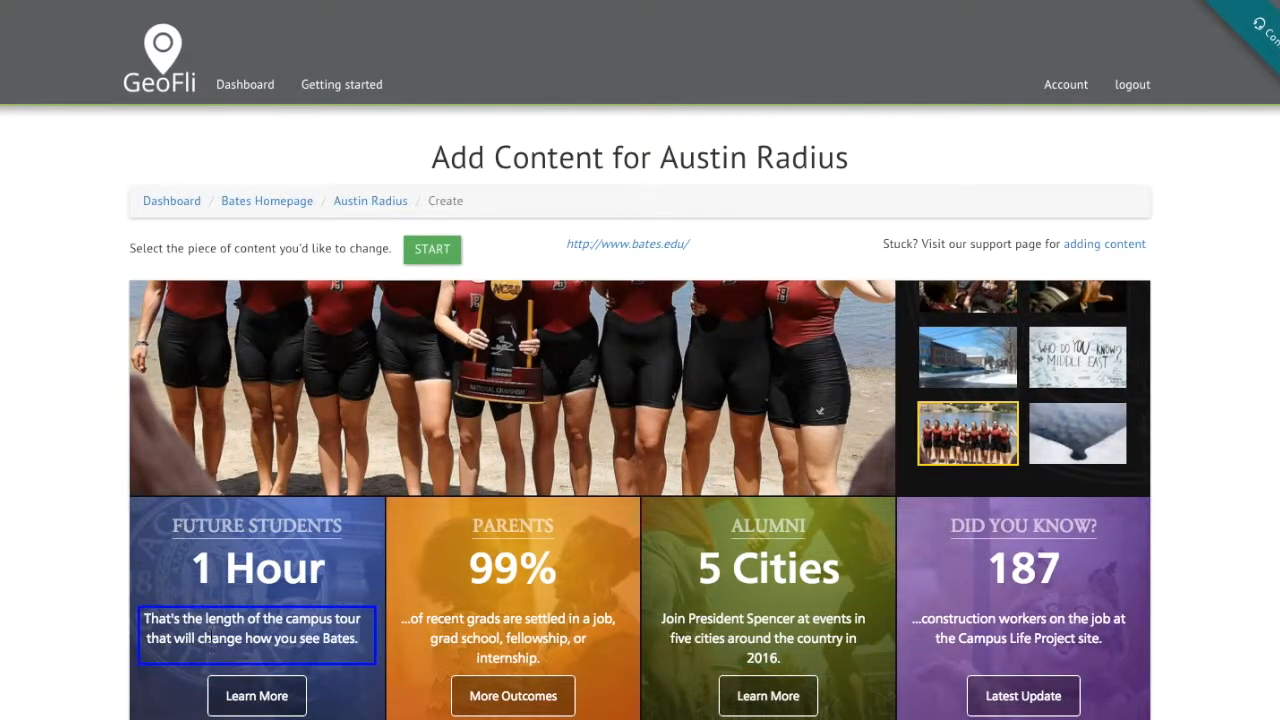
{"action": "left_click", "coordinate": [216, 637]}
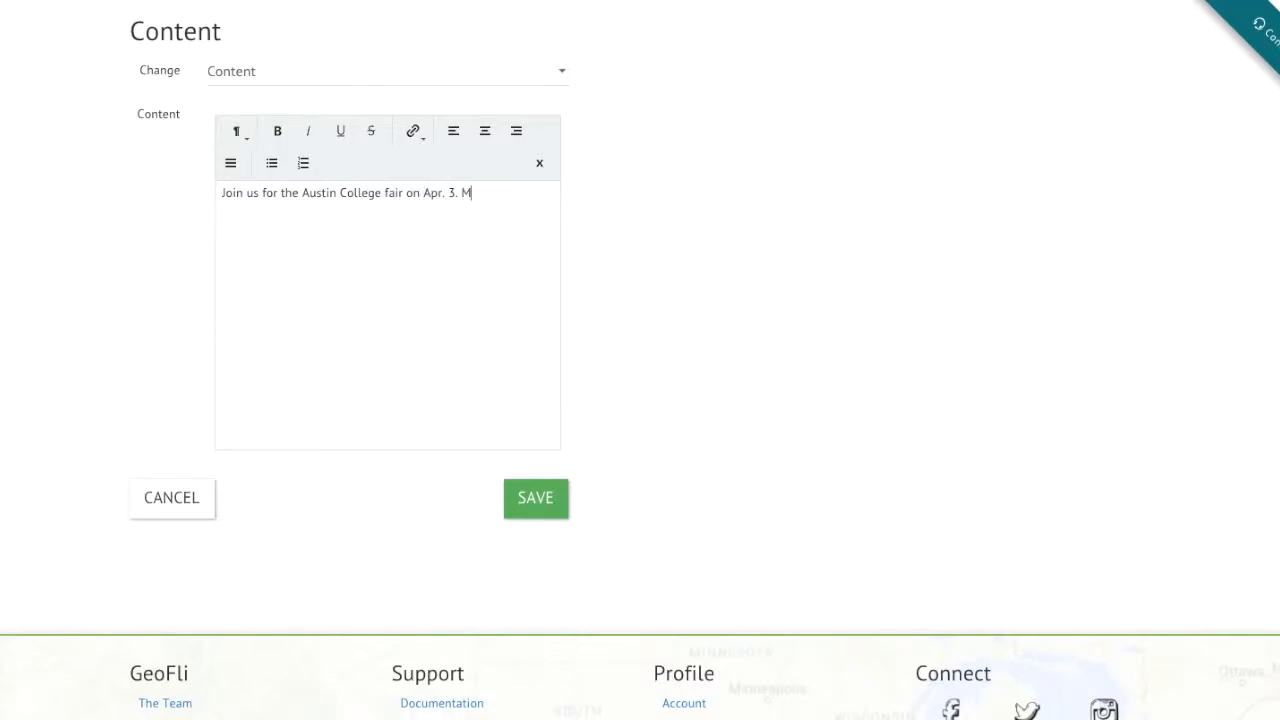
{"action": "left_click", "coordinate": [536, 498]}
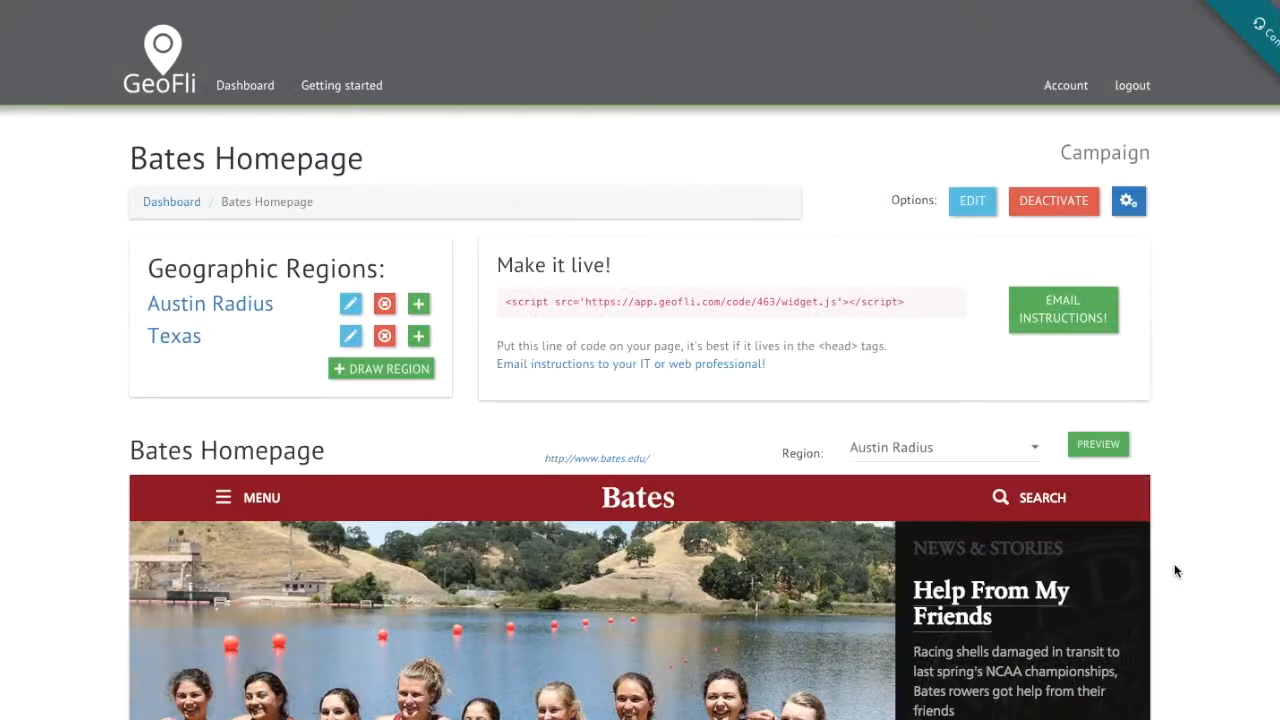
{"action": "scroll", "coordinate": [39, 637], "scroll_direction": "down", "scroll_amount": 2}
{"action": "scroll", "coordinate": [39, 637], "scroll_direction": "down", "scroll_amount": 1}
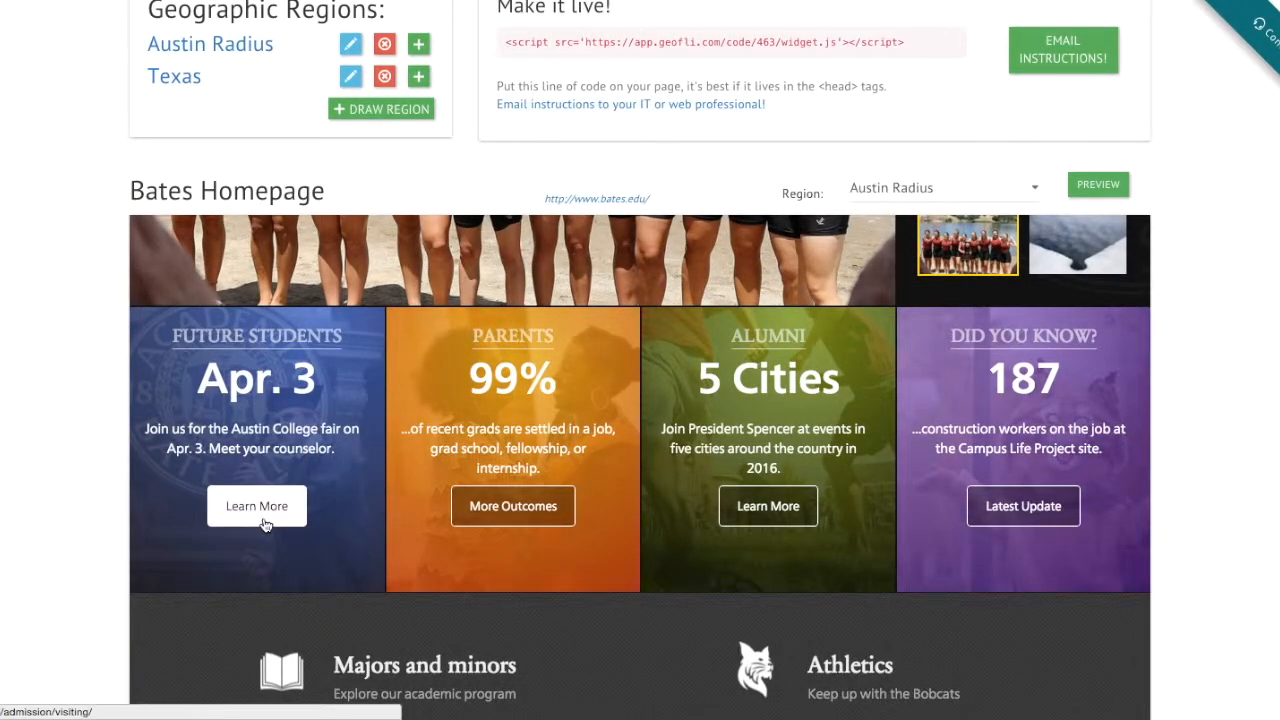
{"action": "scroll", "coordinate": [324, 445], "scroll_direction": "up", "scroll_amount": 1}
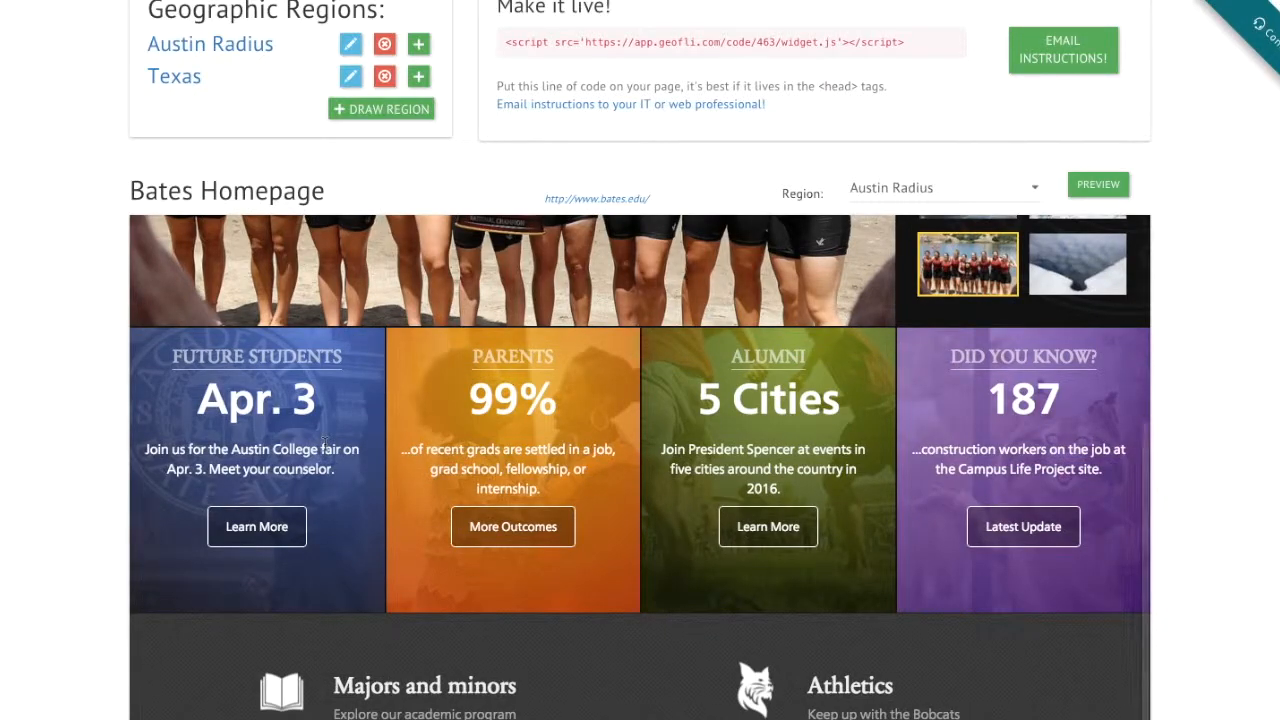
Step: Start another region for the Bates Homepage campaign as a custom drawing and name it West Coast
{"action": "scroll", "coordinate": [324, 445], "scroll_direction": "up", "scroll_amount": 5}
{"action": "scroll", "coordinate": [403, 213], "scroll_direction": "up", "scroll_amount": 1}
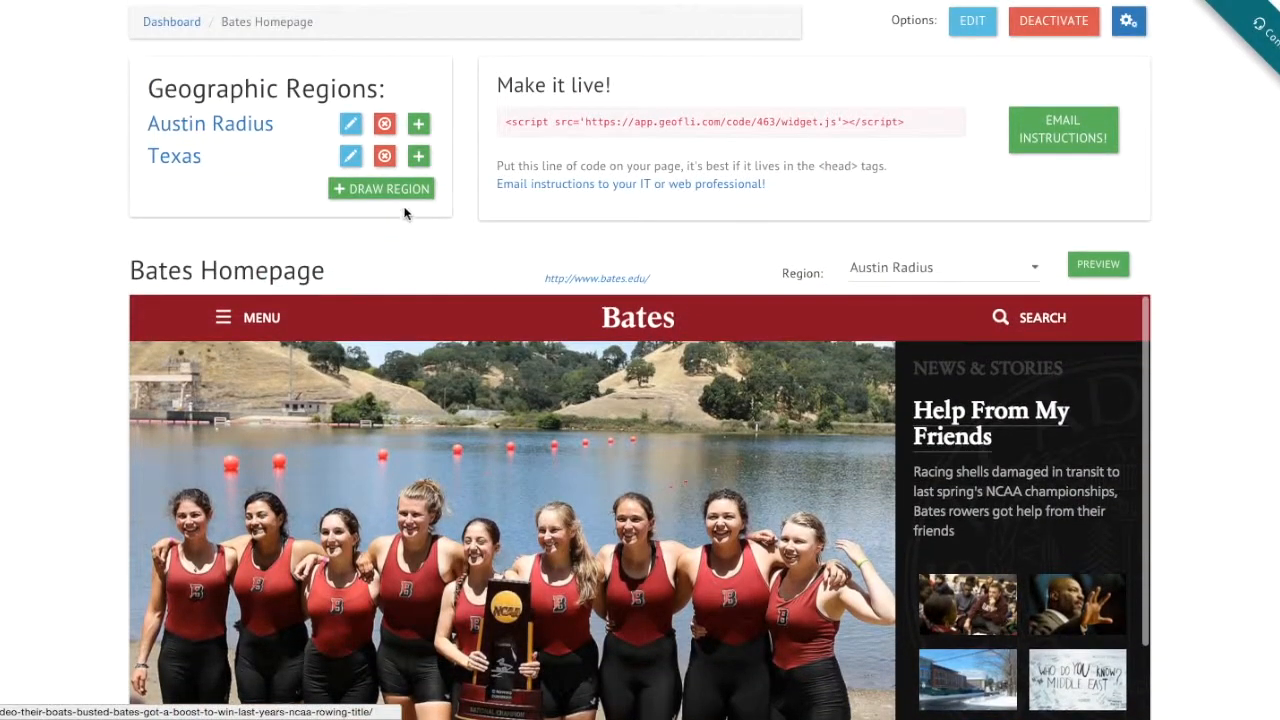
{"action": "left_click", "coordinate": [390, 196]}
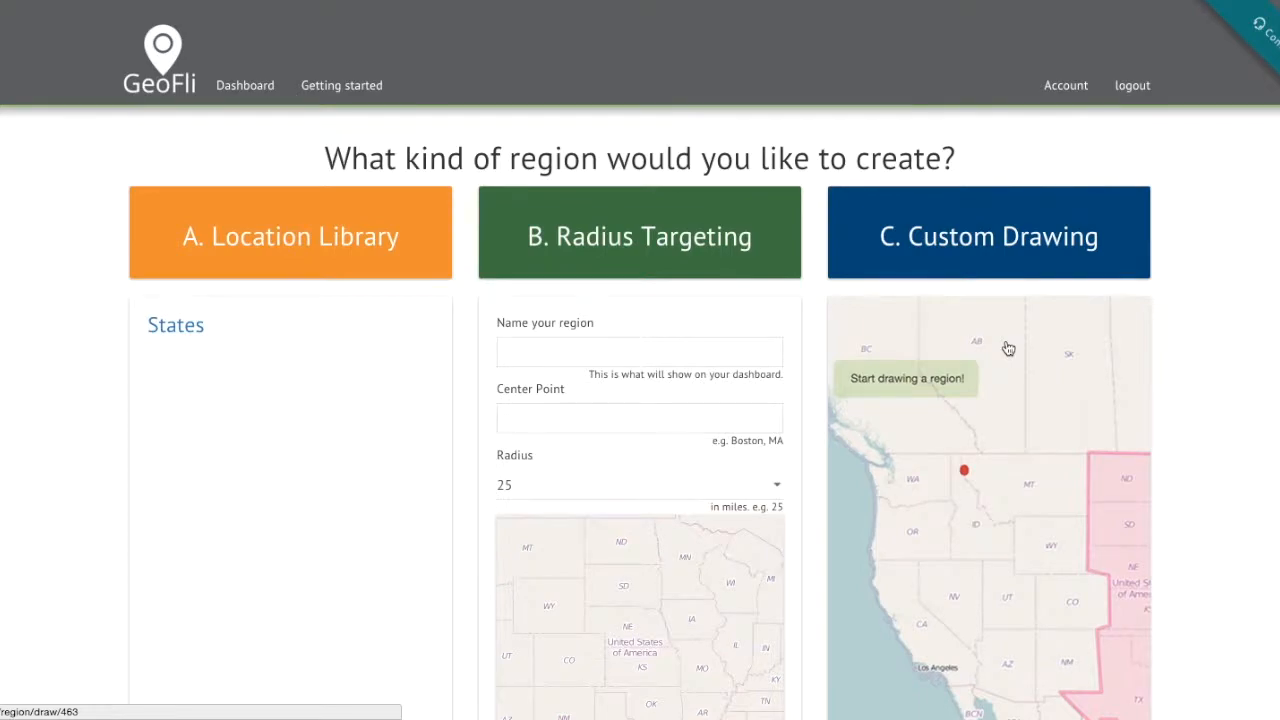
{"action": "left_click", "coordinate": [1008, 348]}
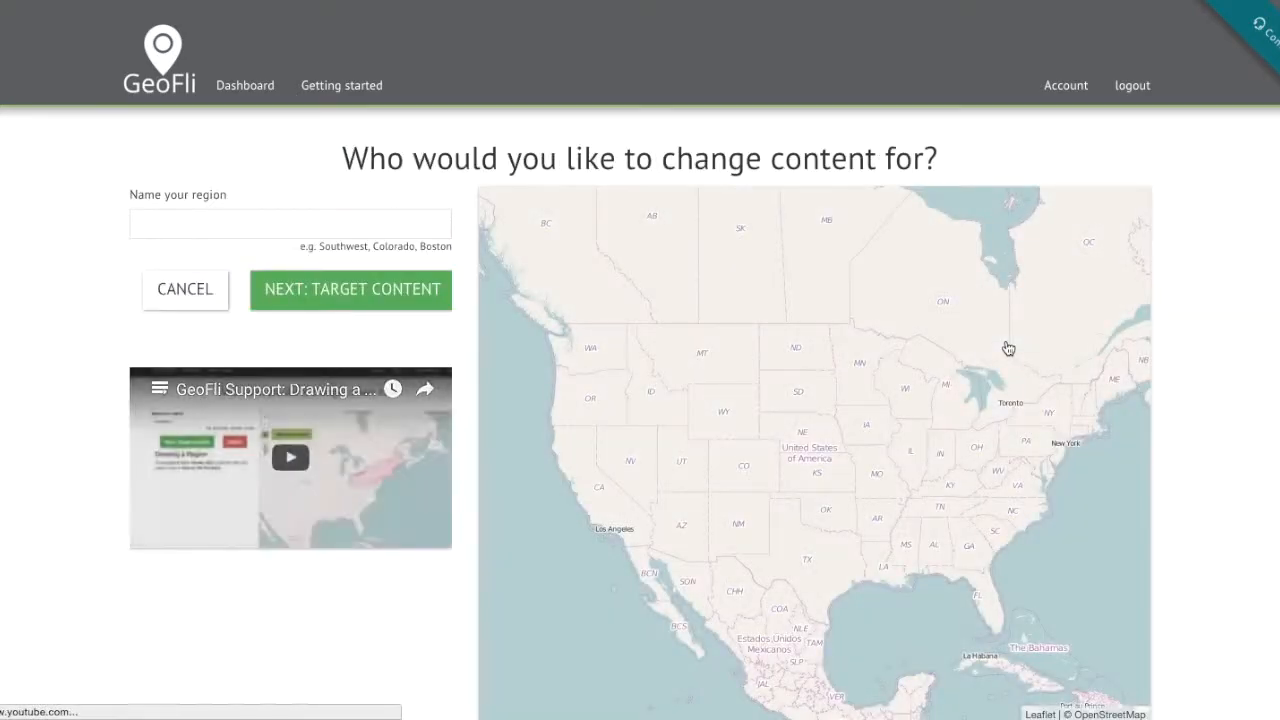
{"action": "left_click", "coordinate": [346, 226]}
{"action": "type", "text": "West Coast"}
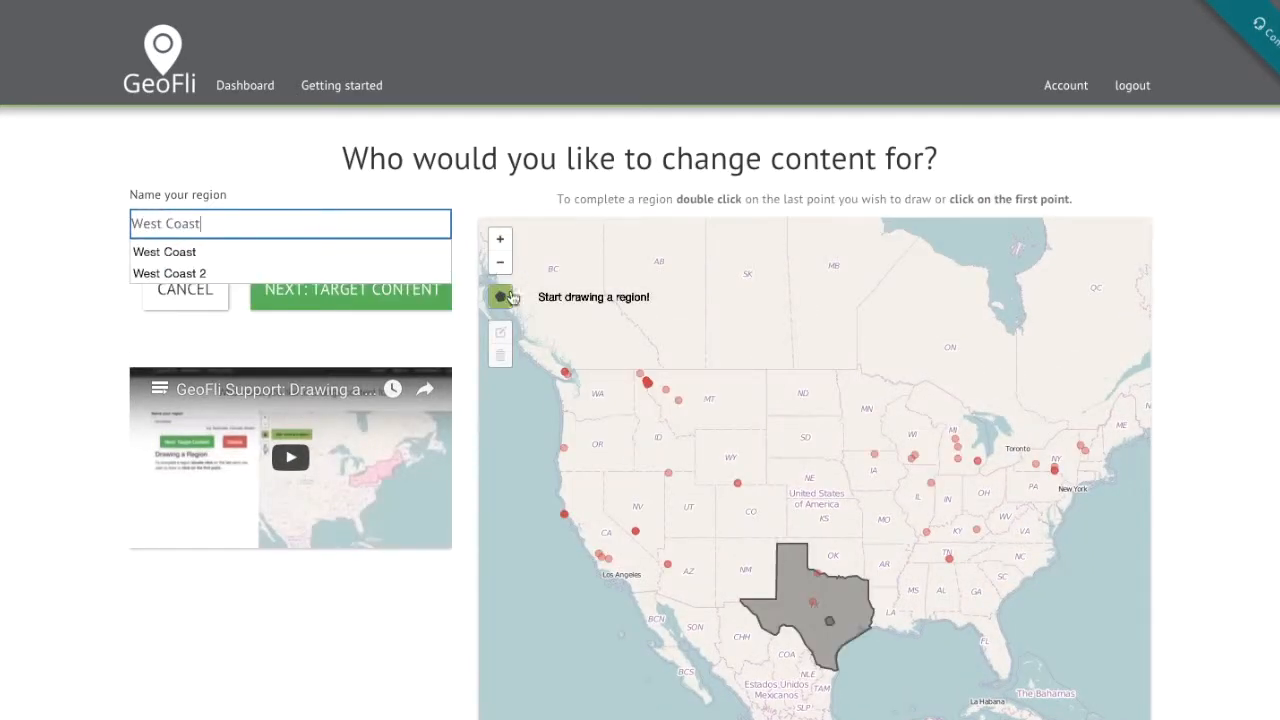
Step: Draw a closed polygon on the map around Washington, Oregon and California, following the Pacific coast and the states' inland borders
{"action": "left_click", "coordinate": [509, 295]}
{"action": "left_click", "coordinate": [565, 340]}
{"action": "left_click", "coordinate": [560, 380]}
{"action": "left_click", "coordinate": [554, 434]}
{"action": "left_click", "coordinate": [554, 466]}
{"action": "left_click", "coordinate": [587, 523]}
{"action": "left_click", "coordinate": [596, 535]}
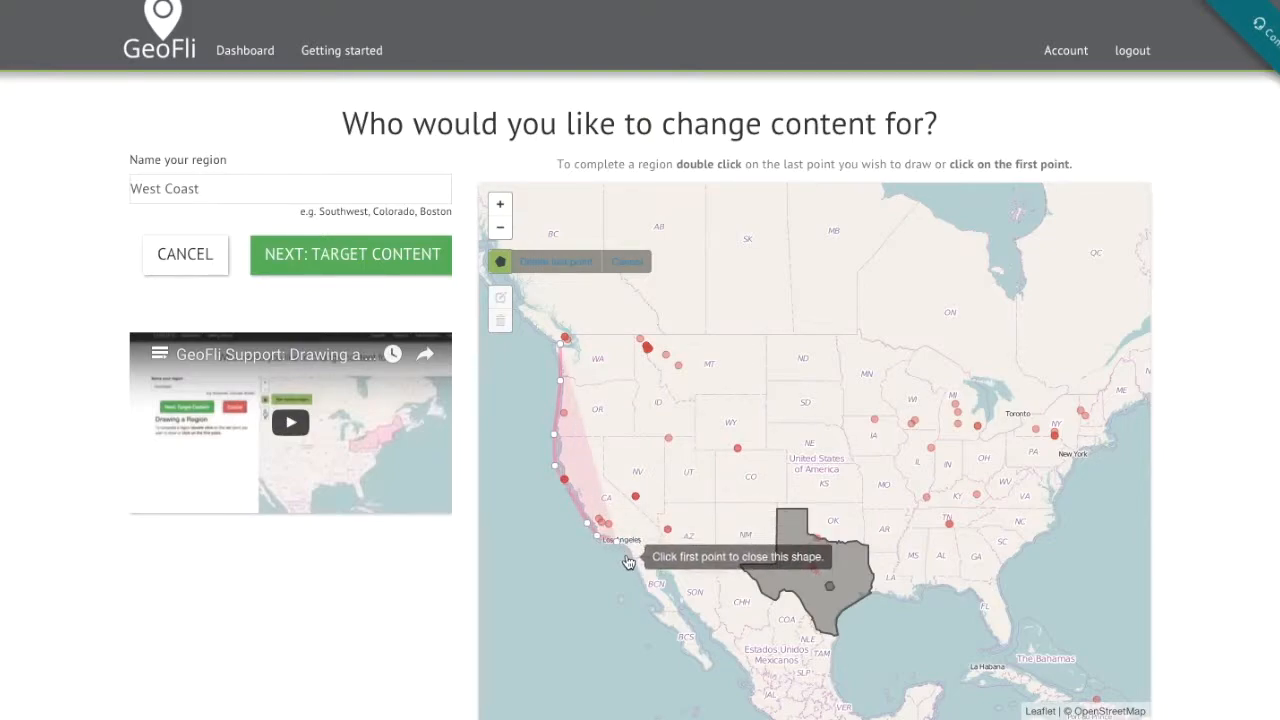
{"action": "left_click", "coordinate": [657, 555]}
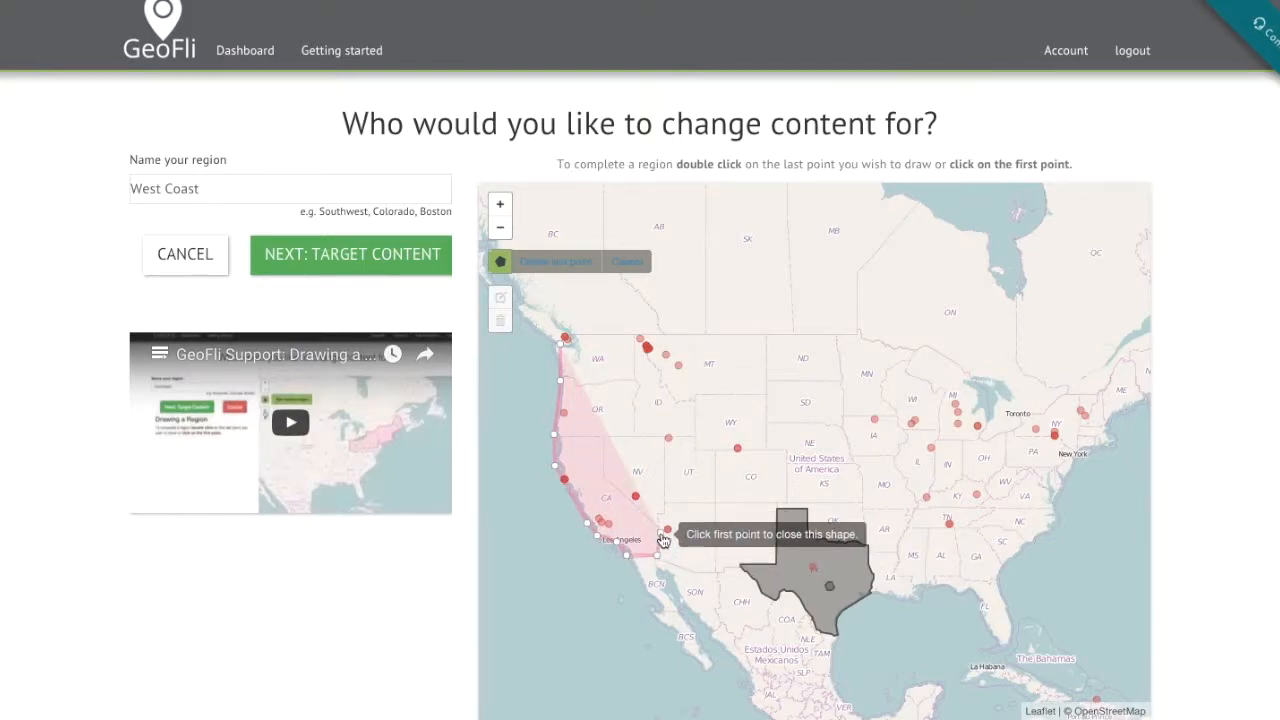
{"action": "left_click", "coordinate": [661, 530]}
{"action": "left_click", "coordinate": [603, 476]}
{"action": "left_click", "coordinate": [603, 437]}
{"action": "left_click", "coordinate": [632, 435]}
{"action": "left_click", "coordinate": [632, 346]}
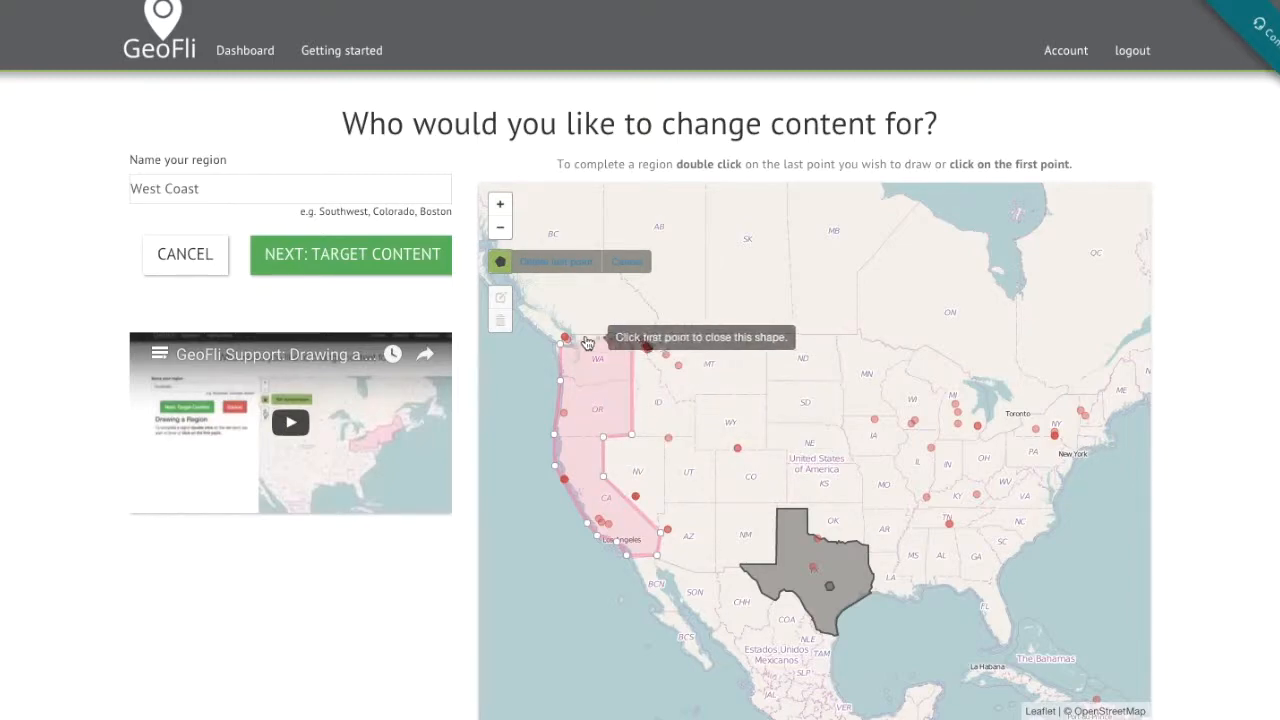
{"action": "left_click", "coordinate": [564, 340]}
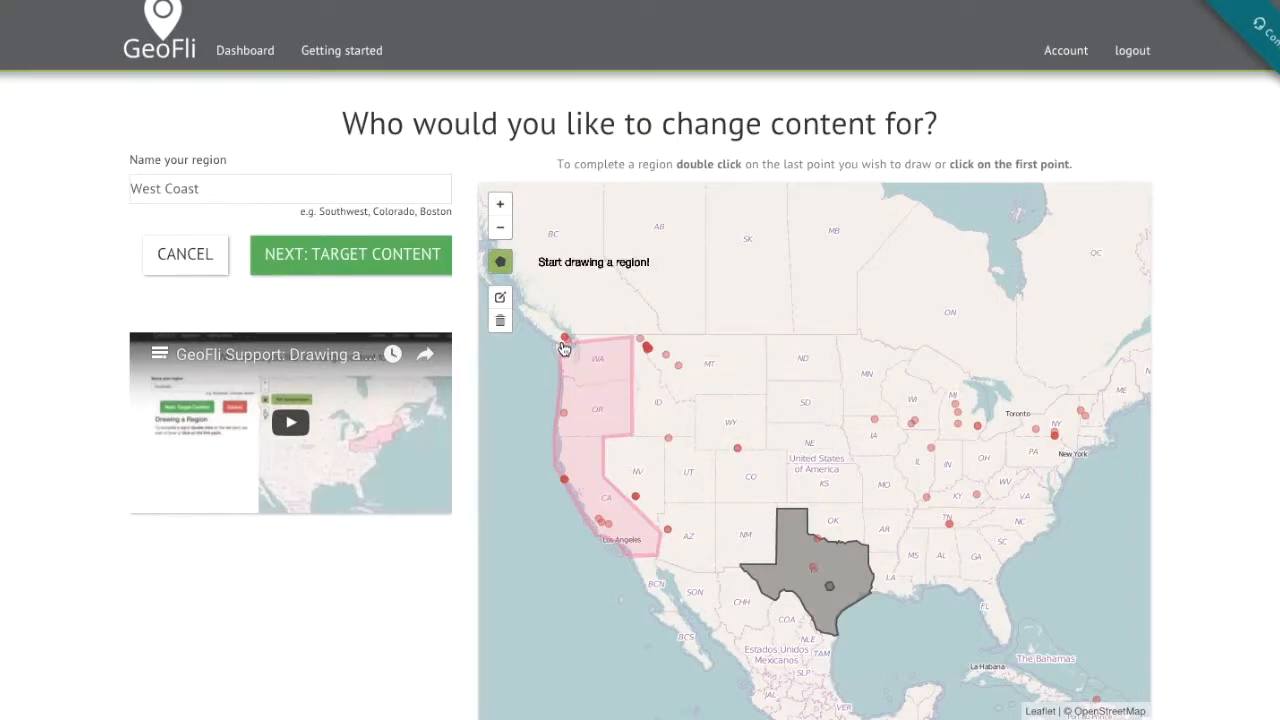
Step: Create the West Coast region and replace its "5 Cities" Alumni headline with "West Coast"
{"action": "left_click", "coordinate": [386, 258]}
{"action": "left_click", "coordinate": [435, 252]}
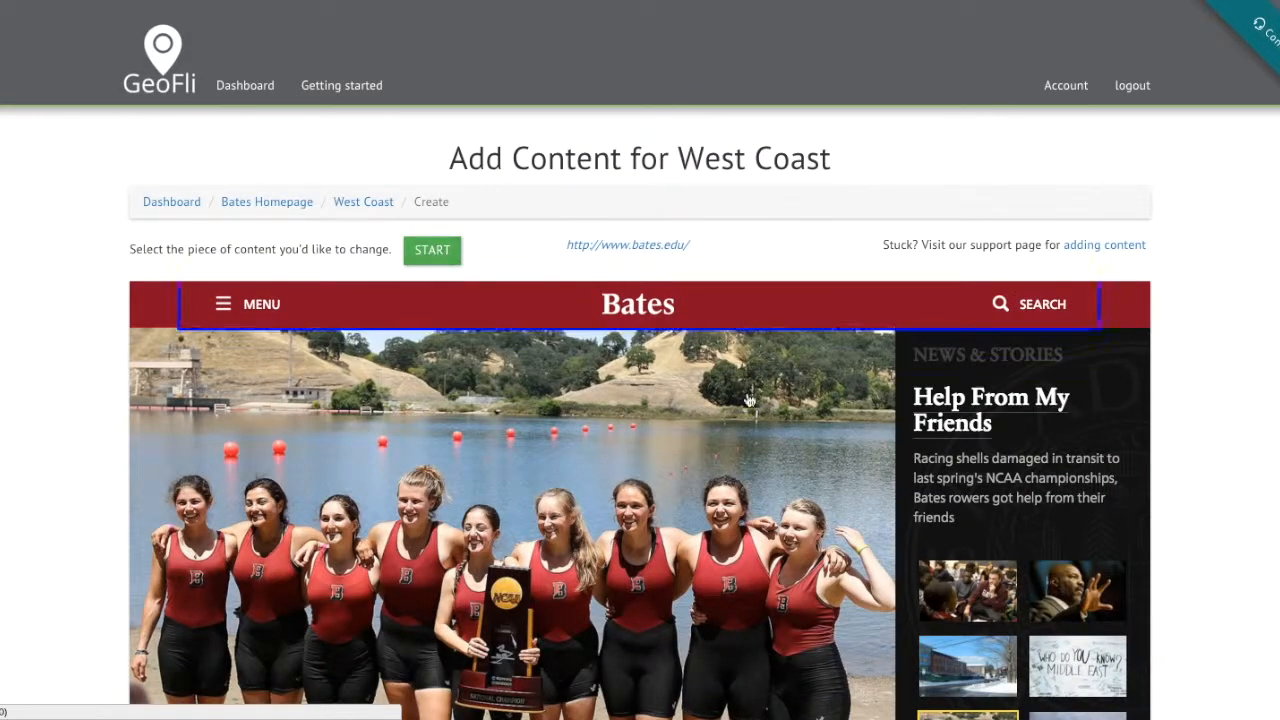
{"action": "scroll", "coordinate": [845, 463], "scroll_direction": "down", "scroll_amount": 10}
{"action": "scroll", "coordinate": [845, 463], "scroll_direction": "up", "scroll_amount": 1}
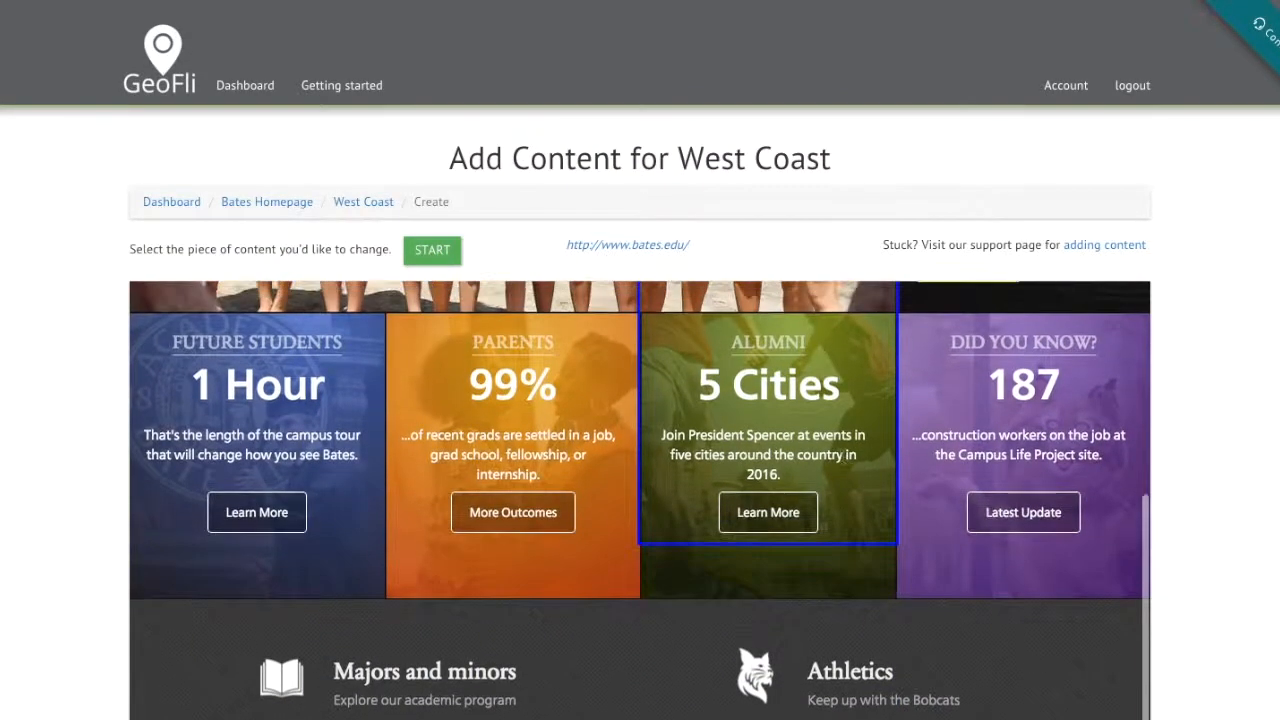
{"action": "left_click", "coordinate": [765, 398]}
{"action": "type", "text": "W"}
{"action": "left_click", "coordinate": [533, 500]}
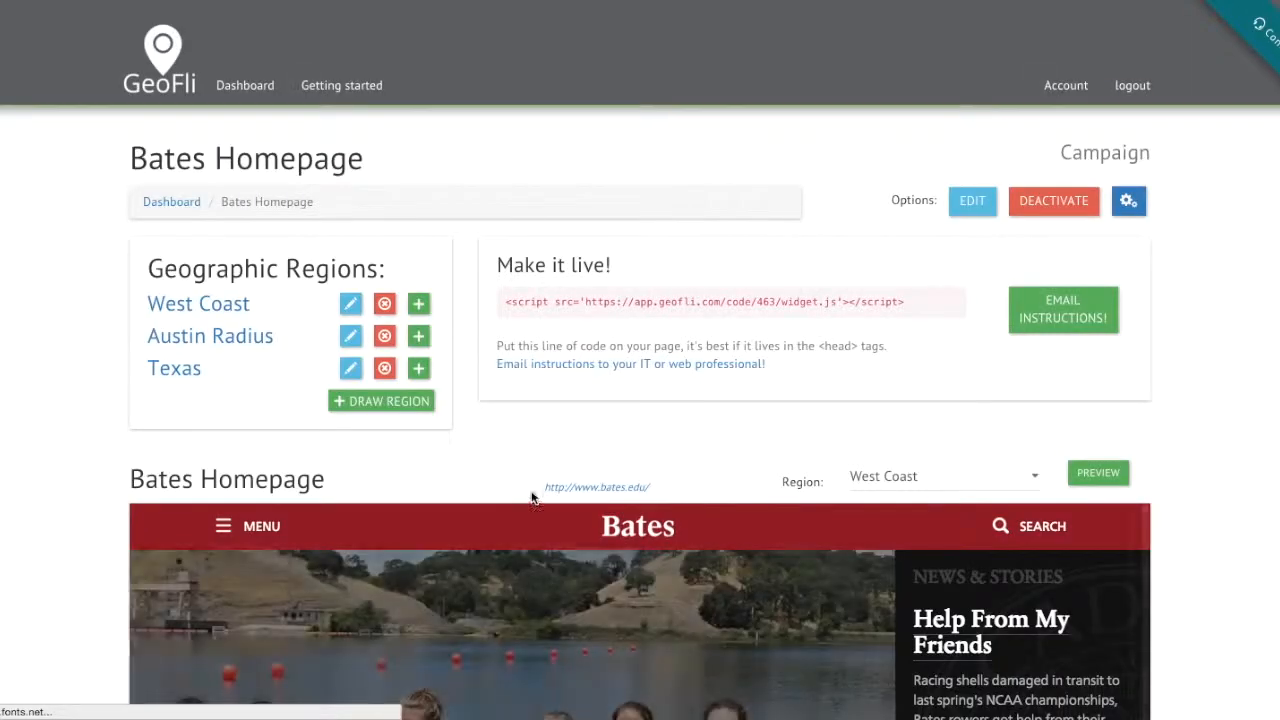
Step: Replace the President Spencer events sentence for West Coast with "Join us in three cities along the West coast this spring." and review it
{"action": "left_click", "coordinate": [419, 305]}
{"action": "left_click", "coordinate": [423, 254]}
{"action": "scroll", "coordinate": [640, 450], "scroll_direction": "down", "scroll_amount": 5}
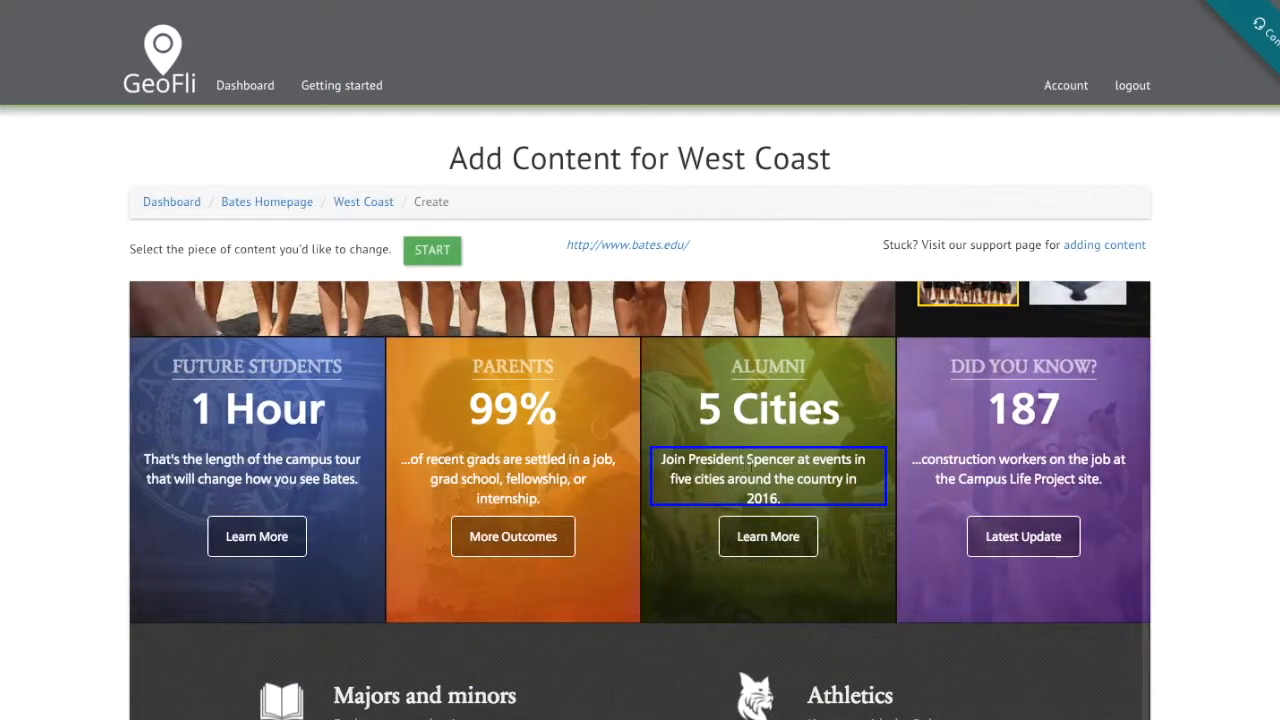
{"action": "left_click", "coordinate": [766, 477]}
{"action": "scroll", "coordinate": [400, 377], "scroll_direction": "down", "scroll_amount": 1}
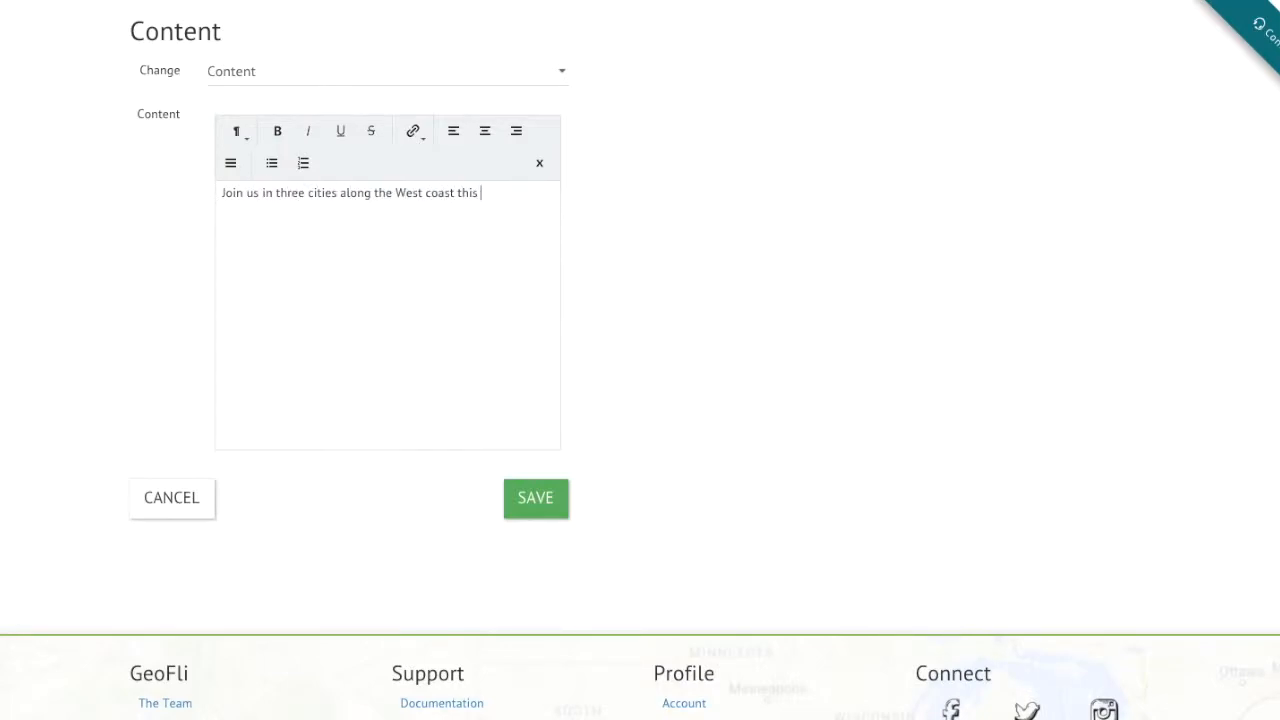
{"action": "left_click", "coordinate": [535, 500]}
{"action": "scroll", "coordinate": [1170, 533], "scroll_direction": "down", "scroll_amount": 5}
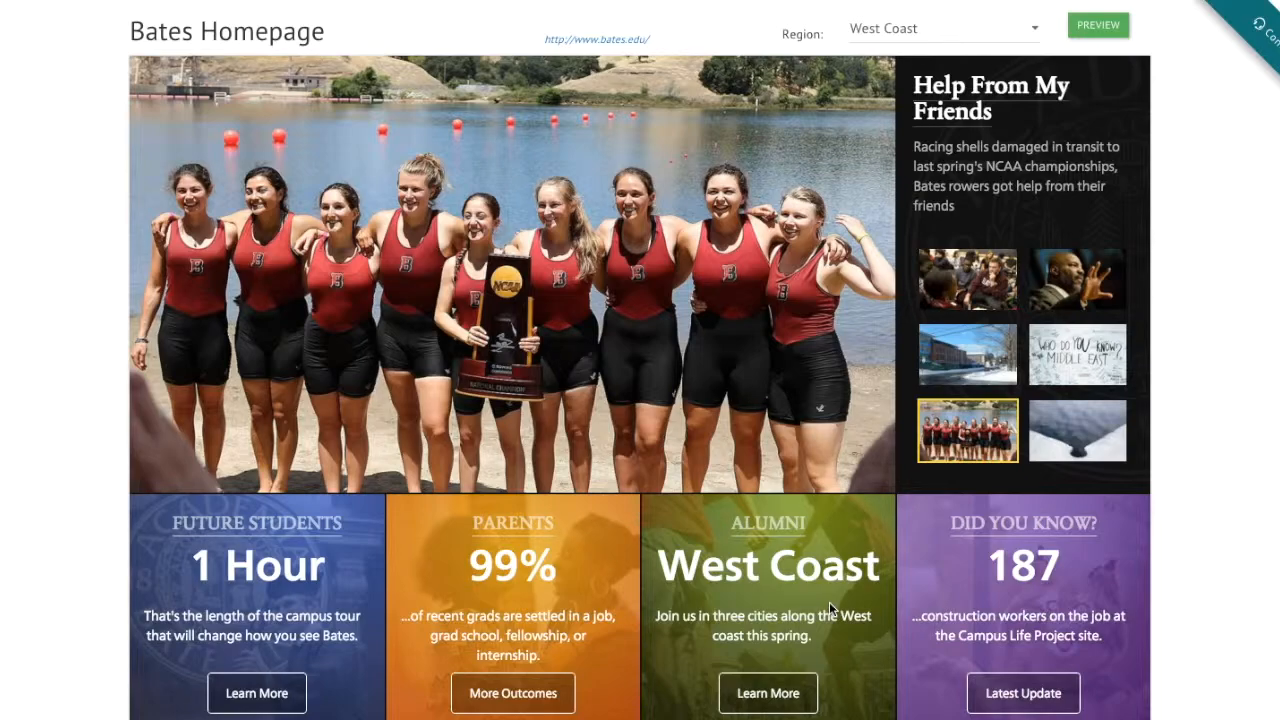
Step: Preview the Bates Homepage for the Texas region and check its Future Students content
{"action": "scroll", "coordinate": [829, 602], "scroll_direction": "up", "scroll_amount": 3}
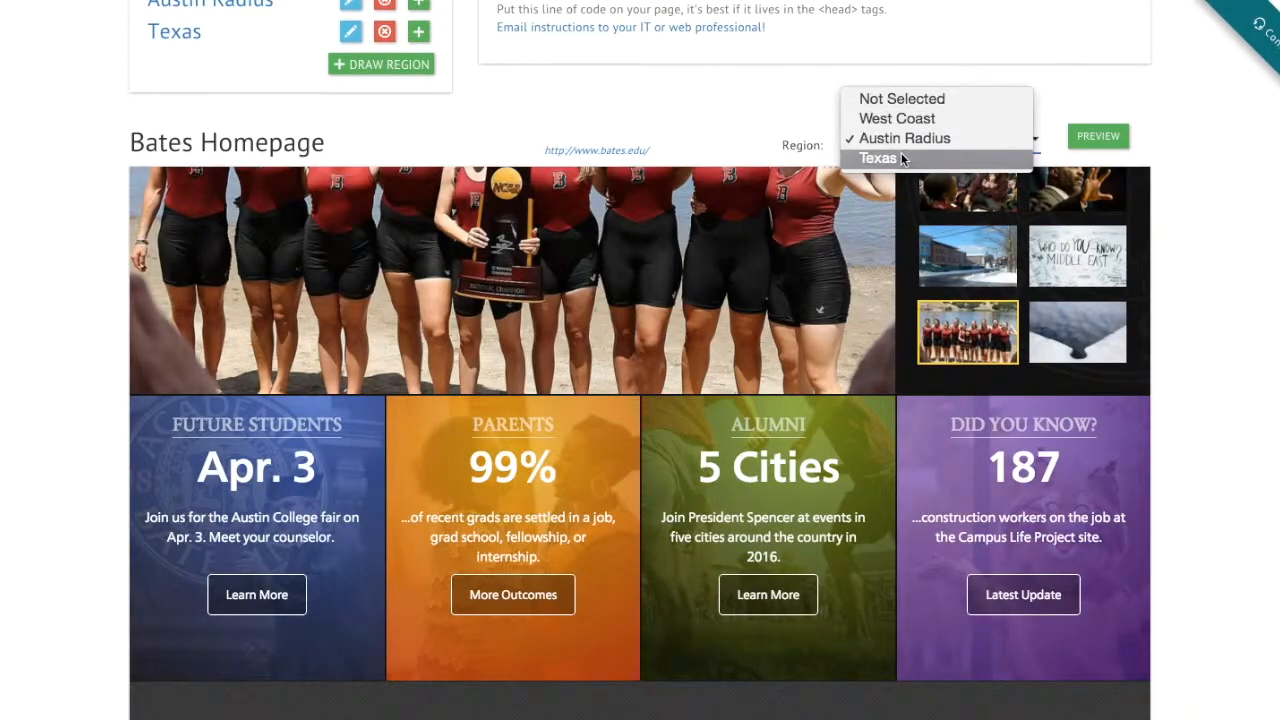
{"action": "left_click", "coordinate": [880, 158]}
{"action": "left_click", "coordinate": [1098, 136]}
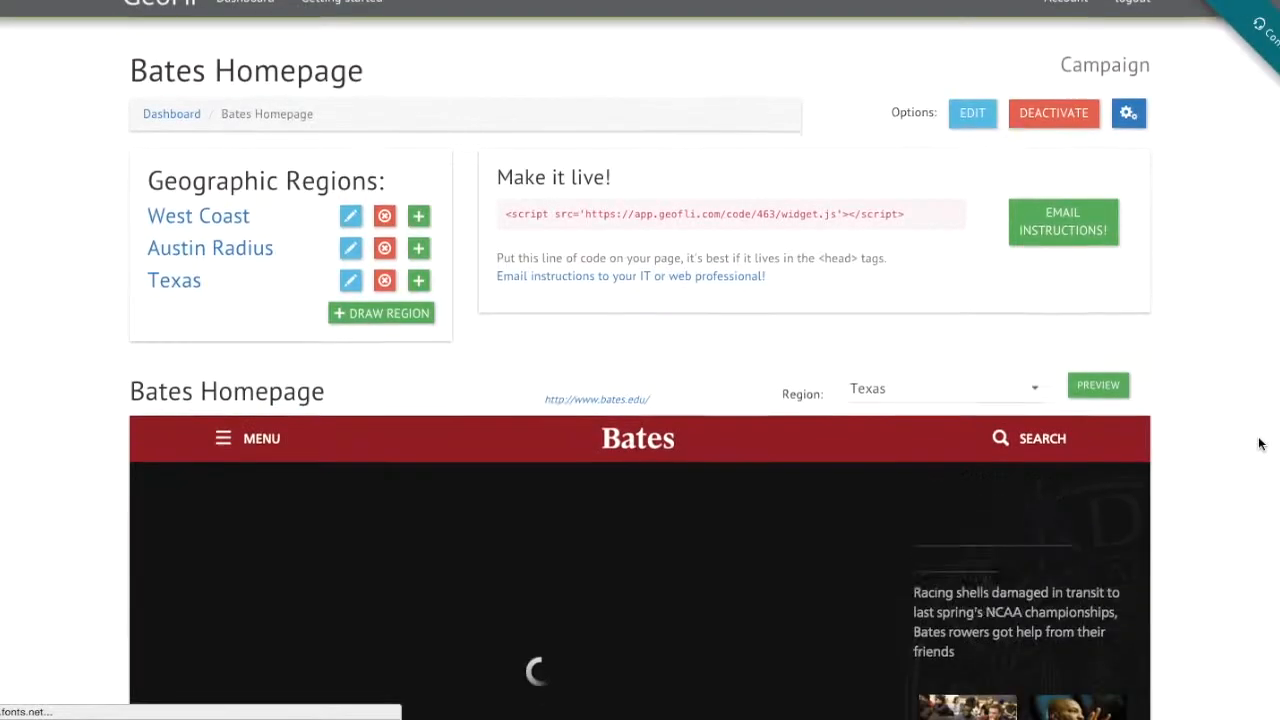
{"action": "scroll", "coordinate": [1260, 444], "scroll_direction": "down", "scroll_amount": 5}
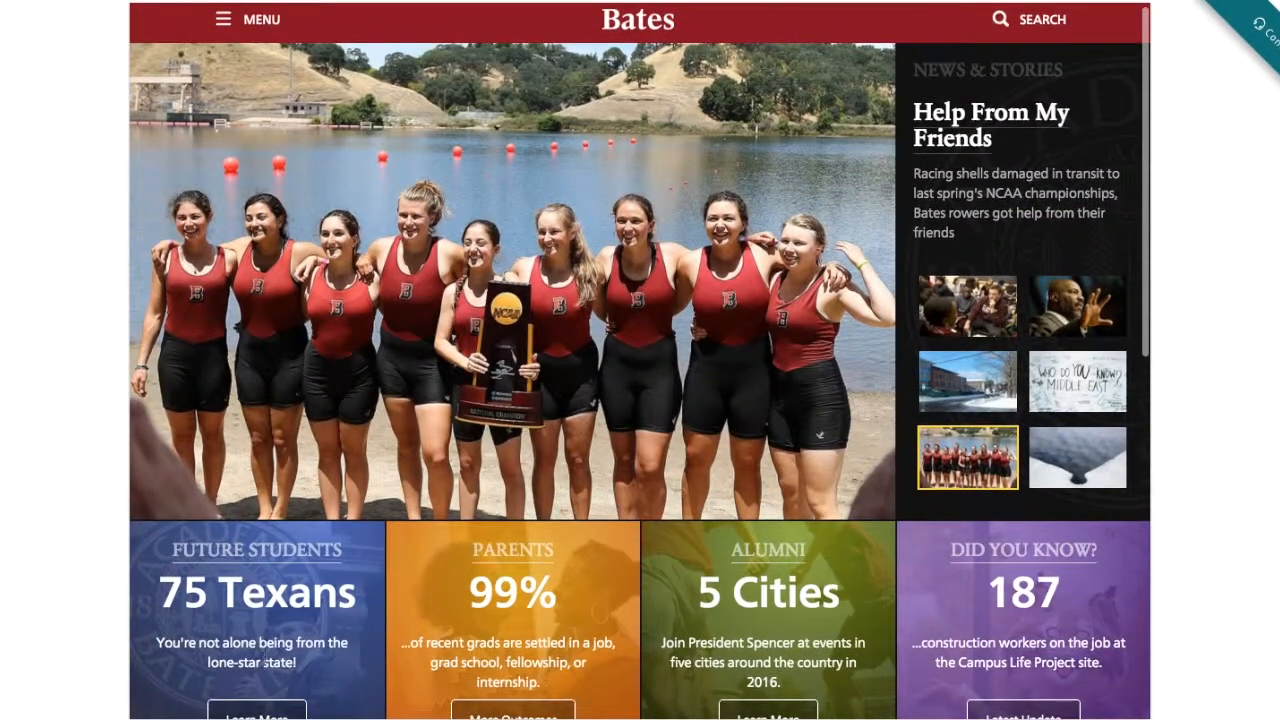
Step: Preview the Bates Homepage for the Austin Radius region and check its Future Students content
{"action": "scroll", "coordinate": [1189, 450], "scroll_direction": "up", "scroll_amount": 3}
{"action": "left_click", "coordinate": [1030, 65]}
{"action": "left_click", "coordinate": [978, 46]}
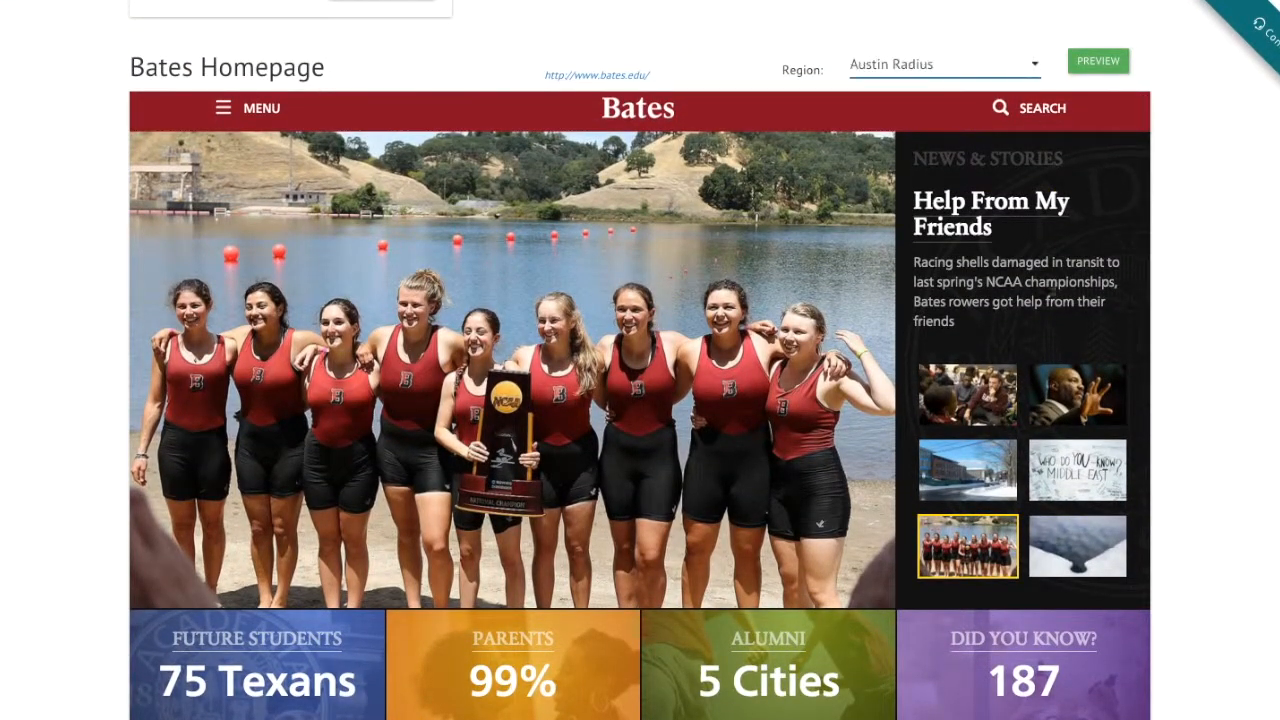
{"action": "left_click", "coordinate": [1098, 61]}
{"action": "scroll", "coordinate": [1198, 257], "scroll_direction": "down", "scroll_amount": 3}
{"action": "scroll", "coordinate": [1200, 264], "scroll_direction": "down", "scroll_amount": 3}
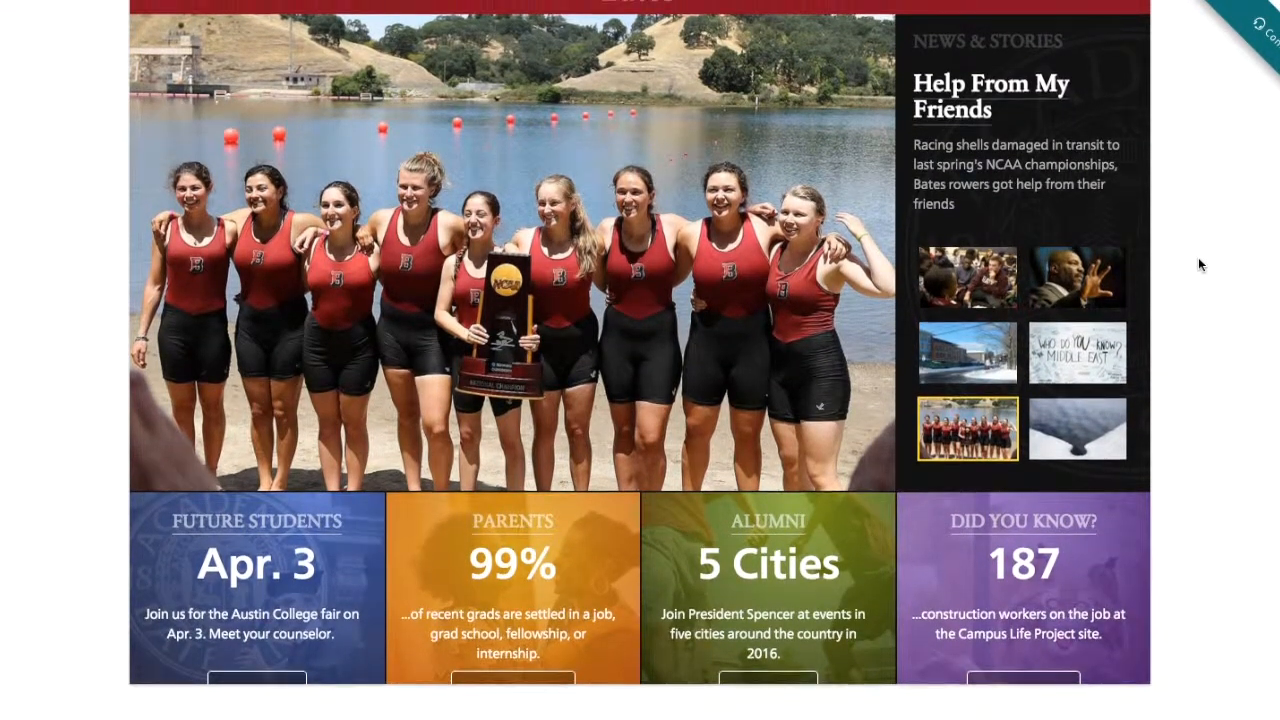
Step: Preview the Bates Homepage for the West Coast region, check its Alumni content and return to the campaign overview
{"action": "scroll", "coordinate": [1198, 257], "scroll_direction": "up", "scroll_amount": 3}
{"action": "left_click", "coordinate": [1036, 128]}
{"action": "left_click", "coordinate": [981, 99]}
{"action": "left_click", "coordinate": [1098, 116]}
{"action": "scroll", "coordinate": [1230, 360], "scroll_direction": "down", "scroll_amount": 5}
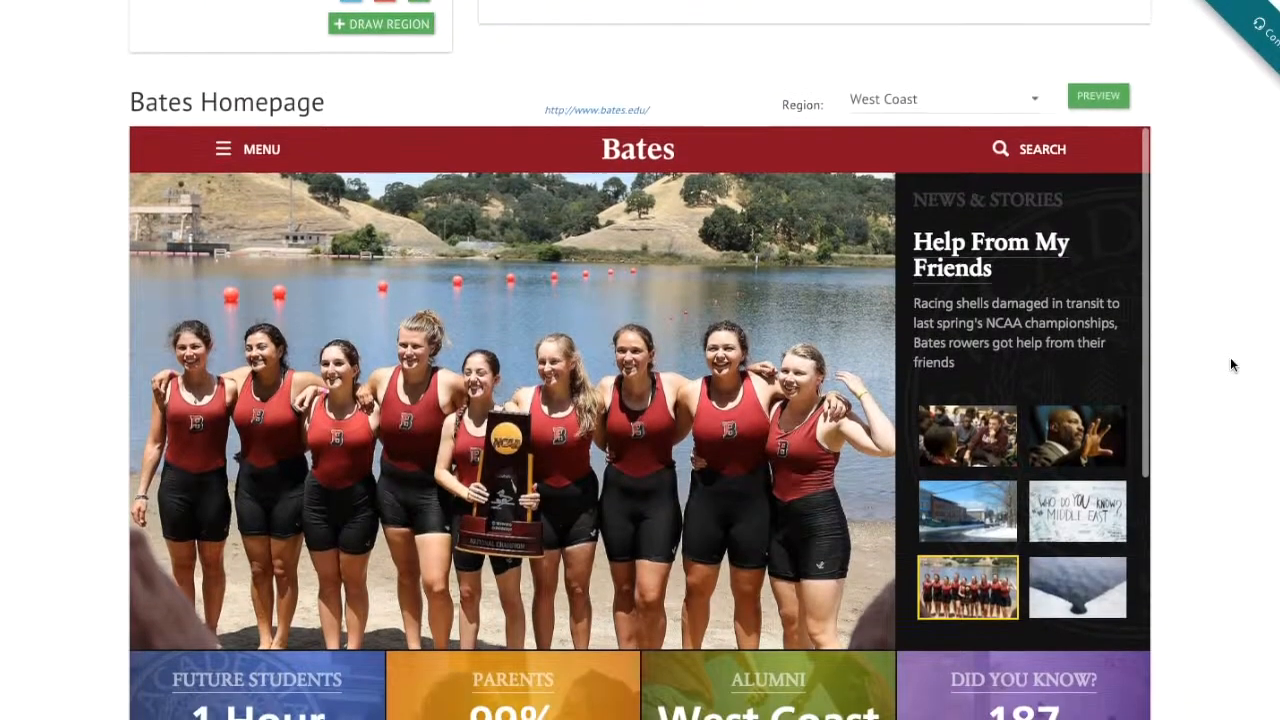
{"action": "scroll", "coordinate": [1230, 364], "scroll_direction": "down", "scroll_amount": 1}
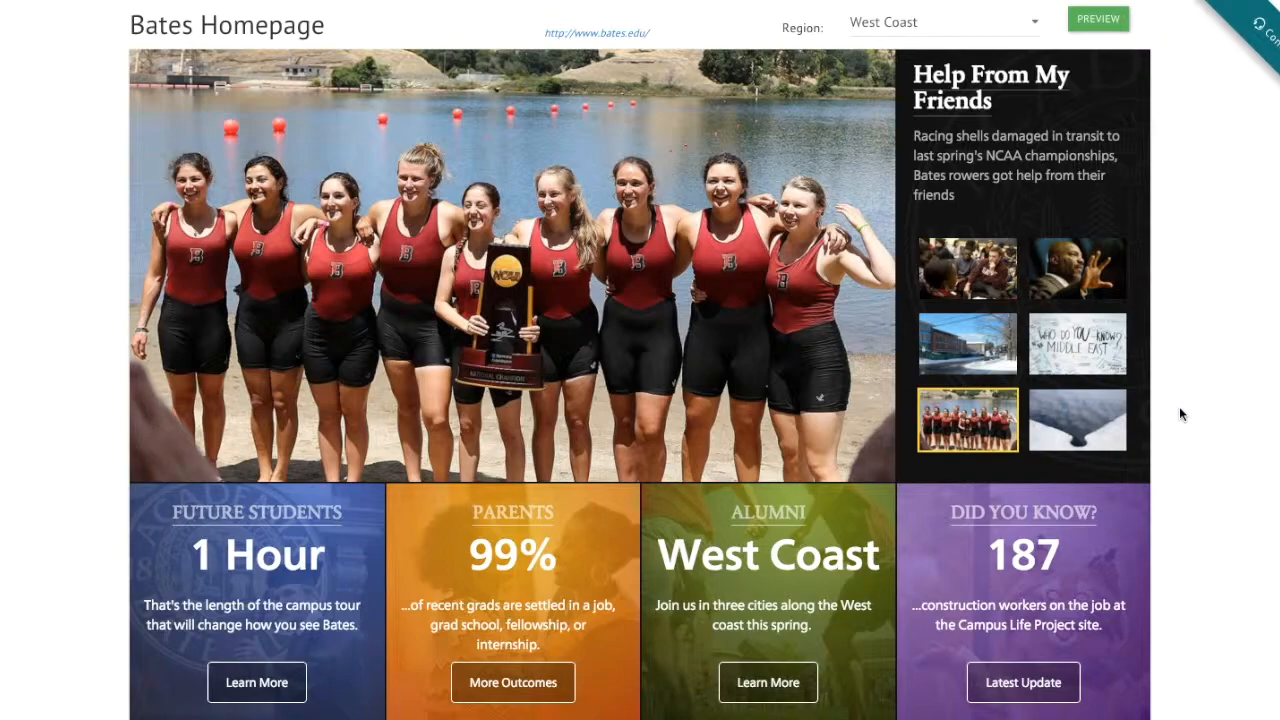
{"action": "scroll", "coordinate": [1180, 413], "scroll_direction": "up", "scroll_amount": 3}
{"action": "scroll", "coordinate": [1179, 414], "scroll_direction": "up", "scroll_amount": 2}
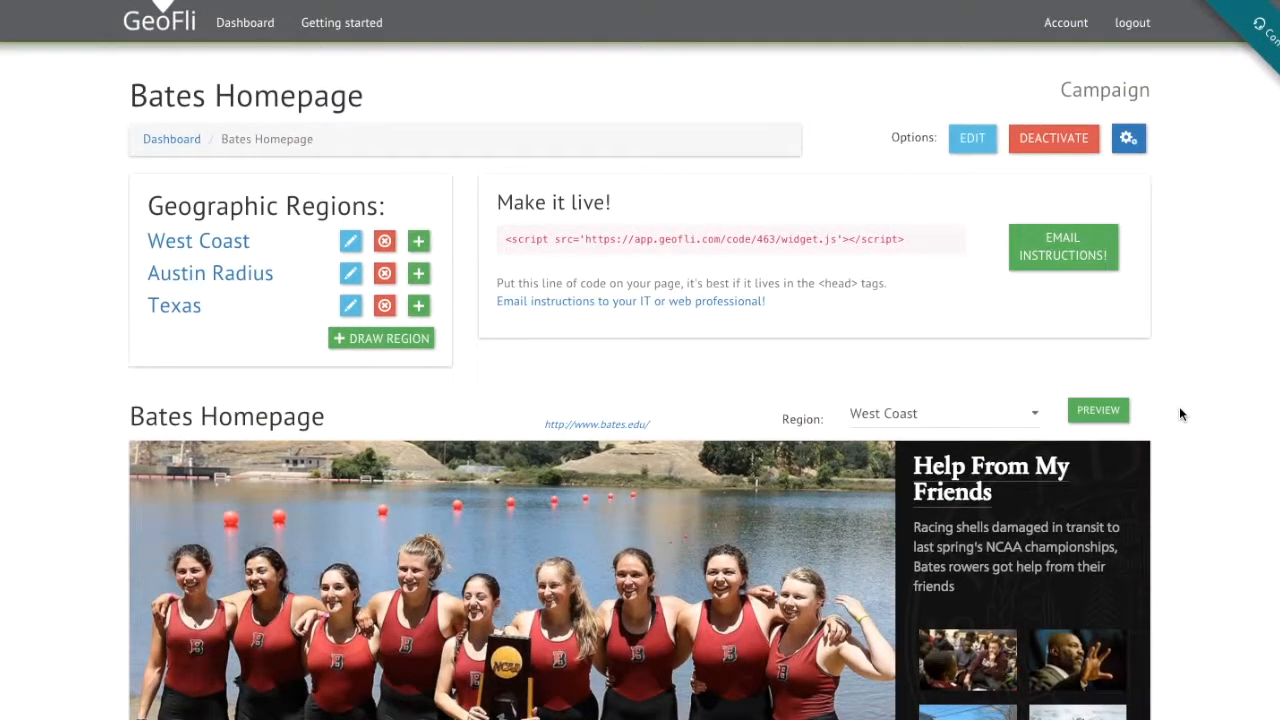